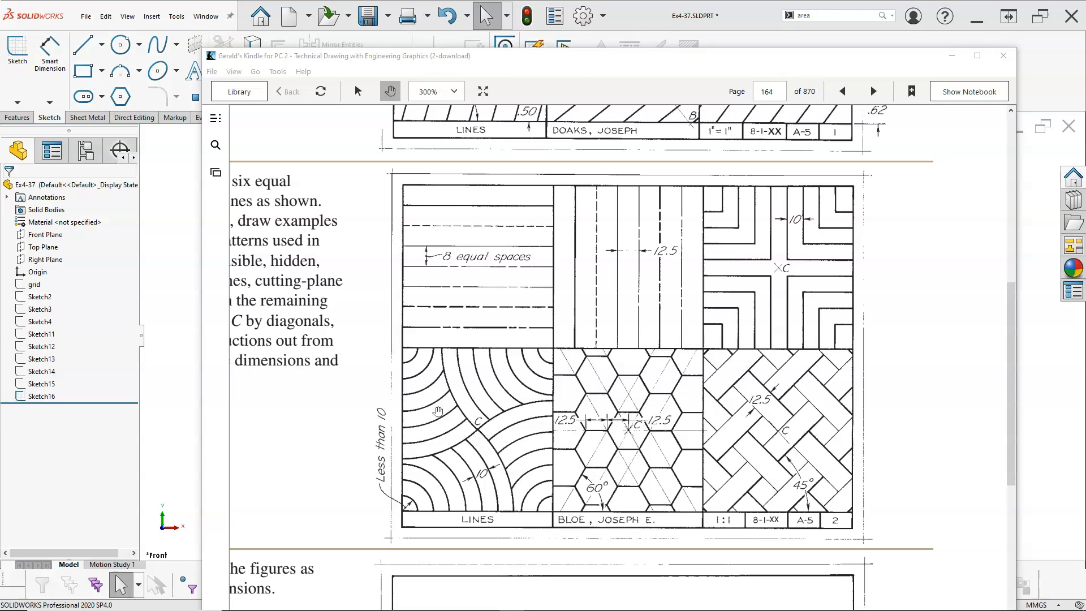
Move the Kindle reference book off the part, then show the grid sketch and hide Sketch16 with the hexagon pattern.
left_click(495, 55)
left_click_drag(495, 55, 1085, 56)
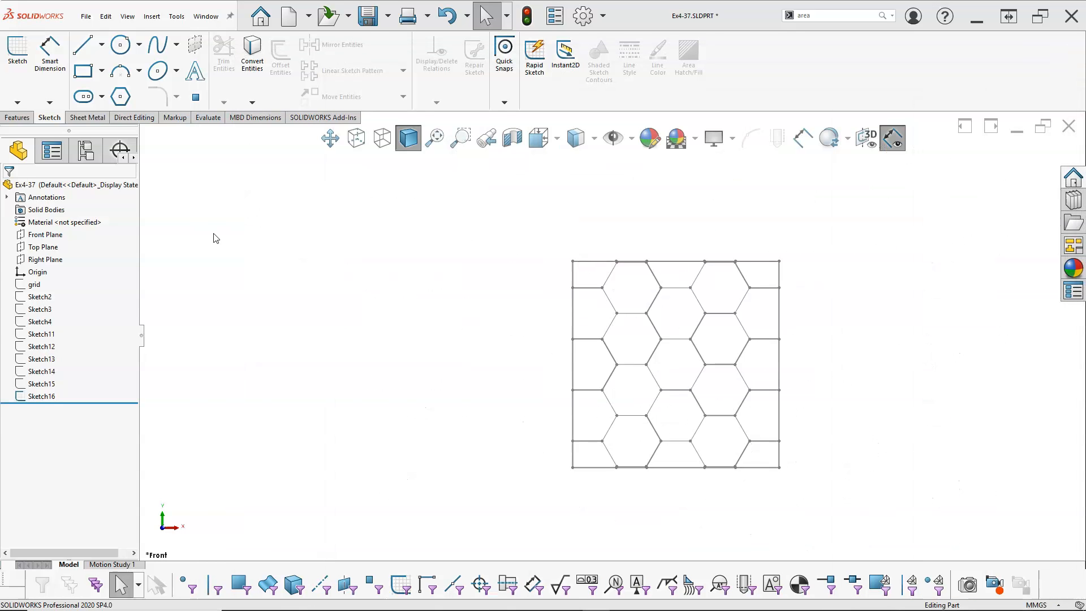
right_click(32, 283)
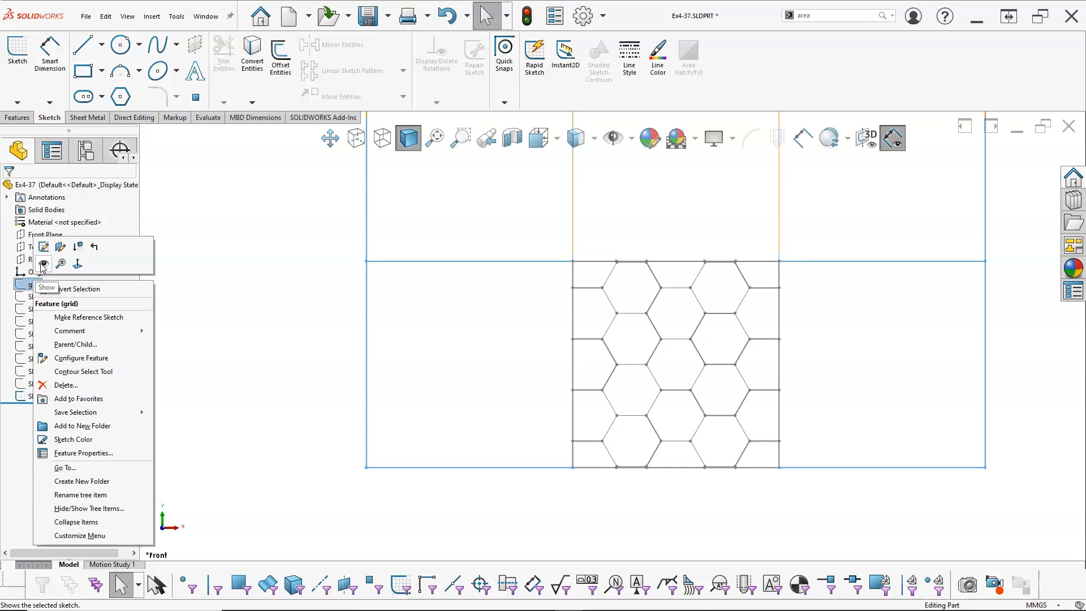
left_click(43, 264)
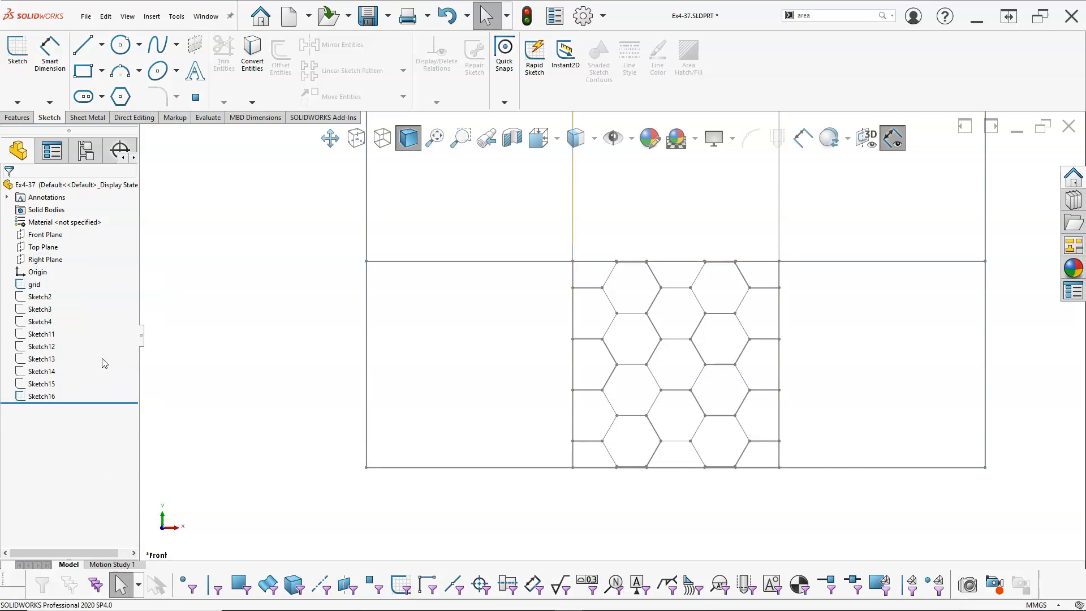
right_click(42, 396)
left_click(64, 332)
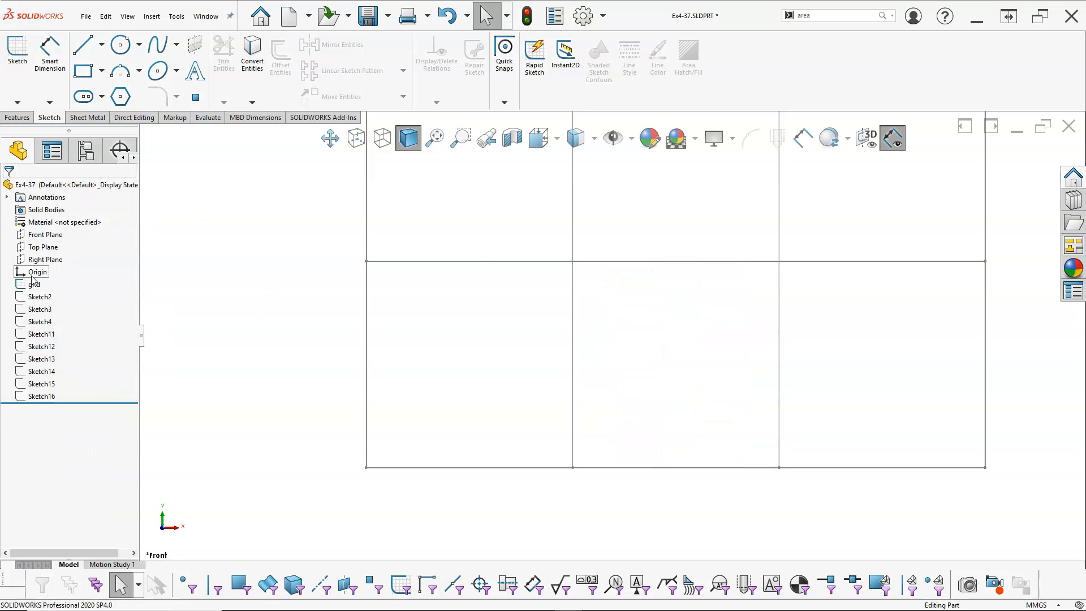
Start a sketch on the Front Plane and draw a corner rectangle over the grid's lower-left cell.
left_click(41, 234)
left_click(45, 223)
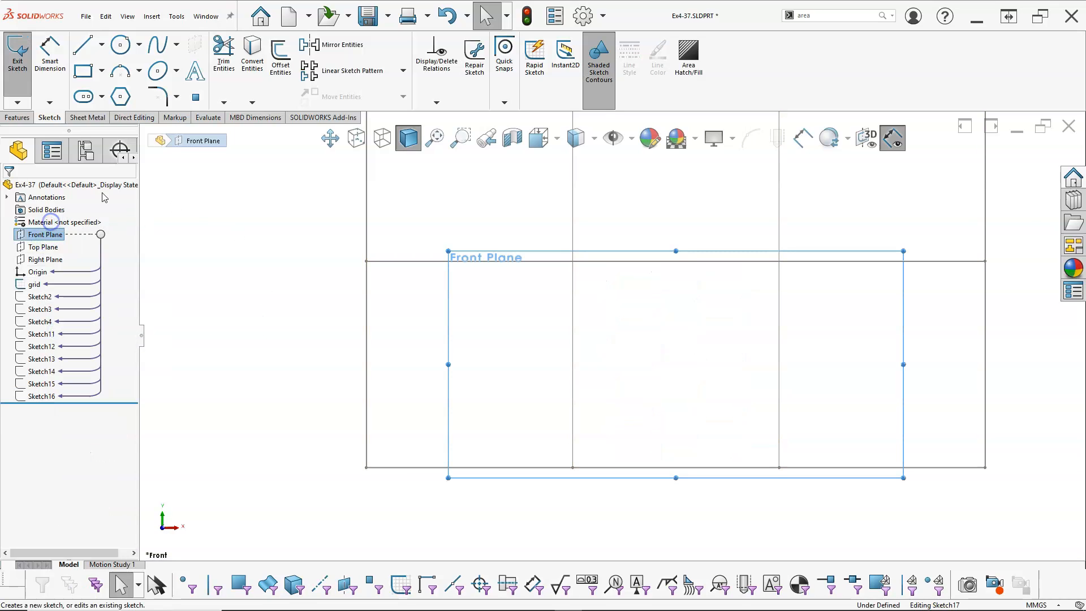
left_click(83, 70)
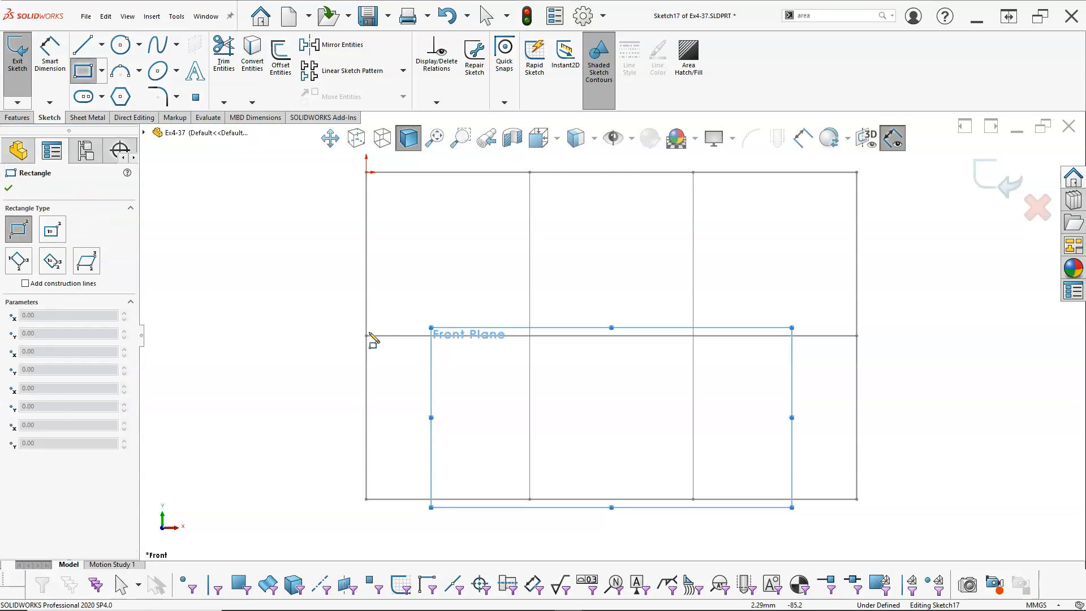
left_click(368, 336)
left_click(529, 499)
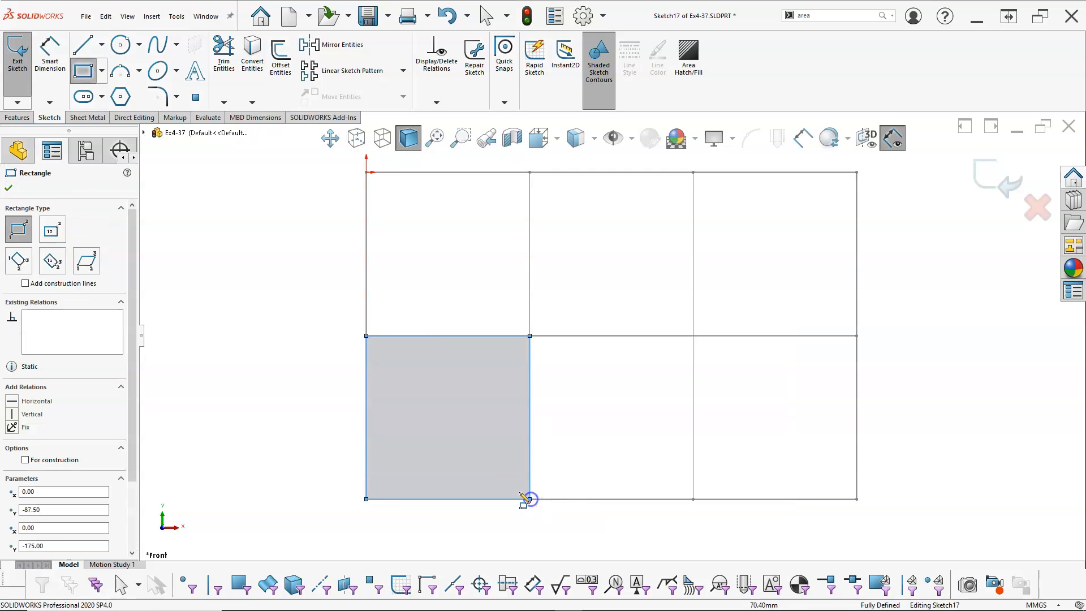
right_click(281, 294)
left_click(297, 295)
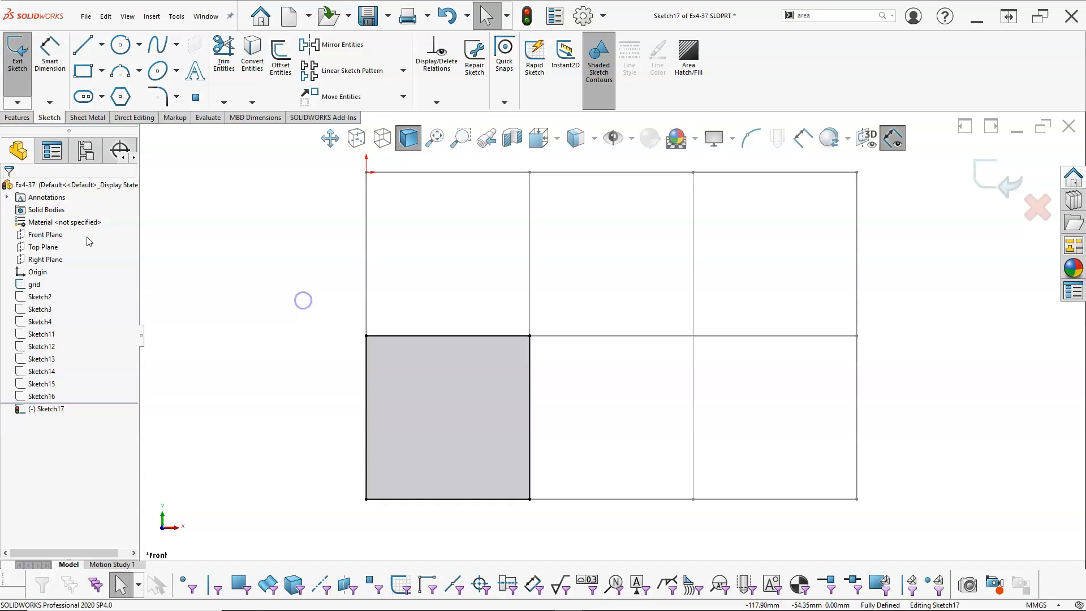
Hide the grid sketch so only the new square remains, and fit it in view.
right_click(30, 283)
left_click(38, 263)
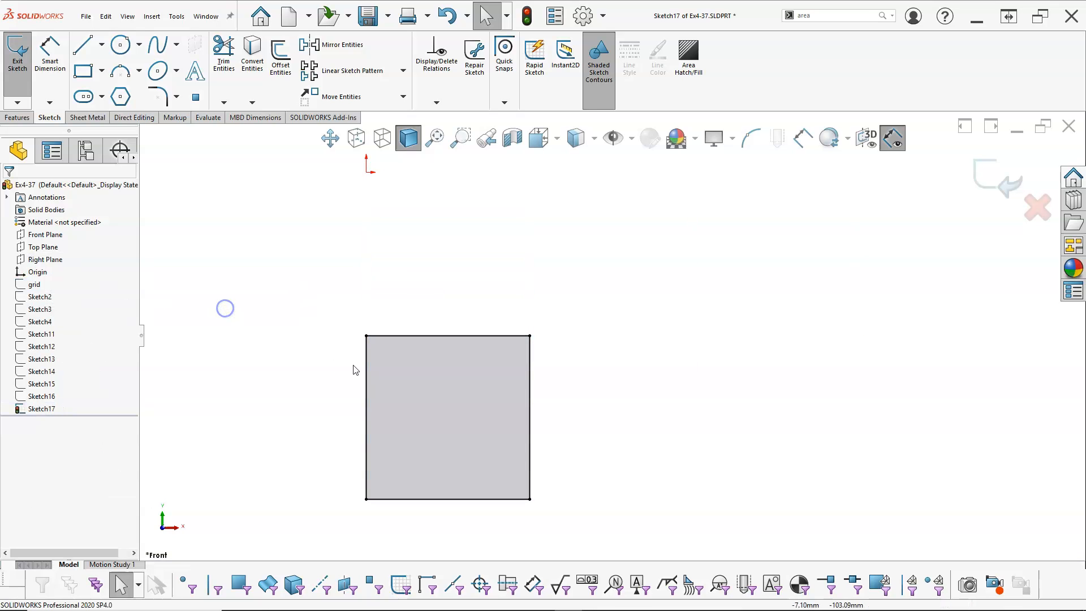
scroll(397, 448, "down", 4)
scroll(566, 453, "up", 2)
scroll(677, 339, "down", 1)
key("f")
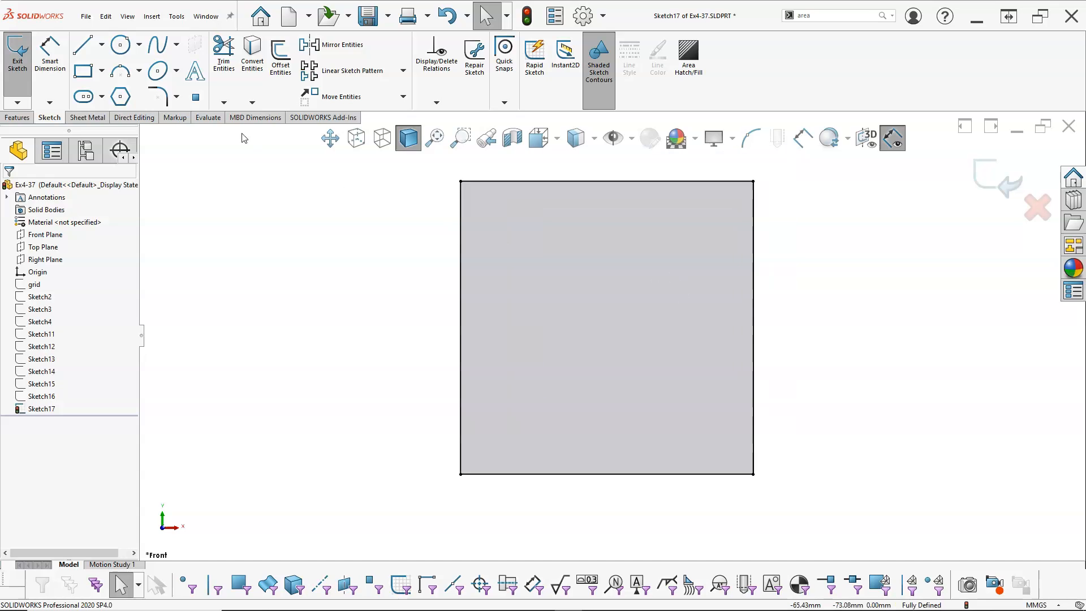
Draw a 3 Point Arc from outside the square's left edge to a point on its bottom edge.
left_click(124, 72)
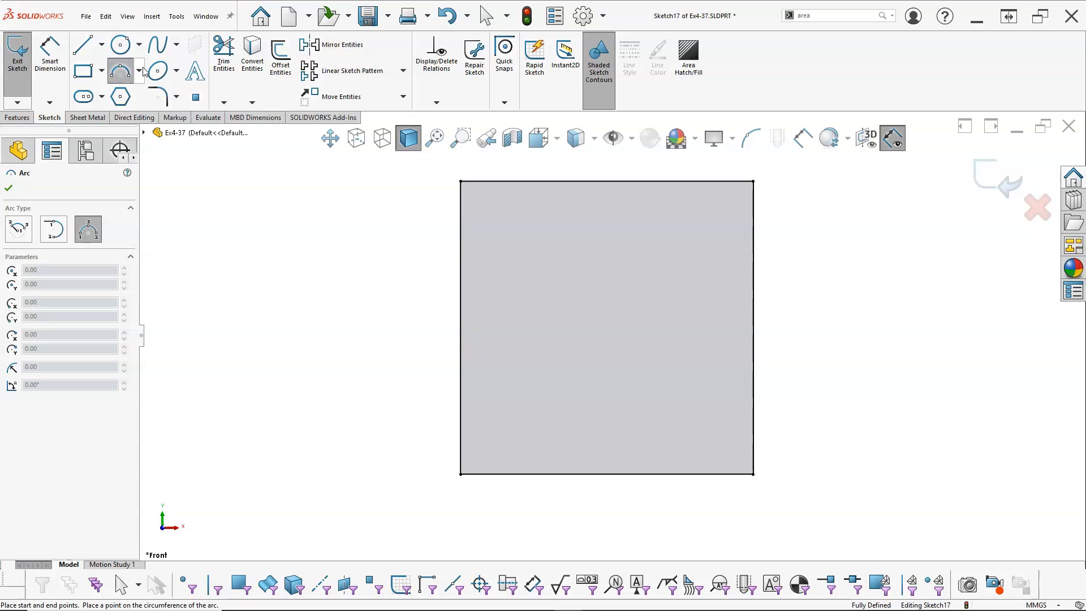
left_click(139, 70)
left_click(146, 119)
left_click(271, 260)
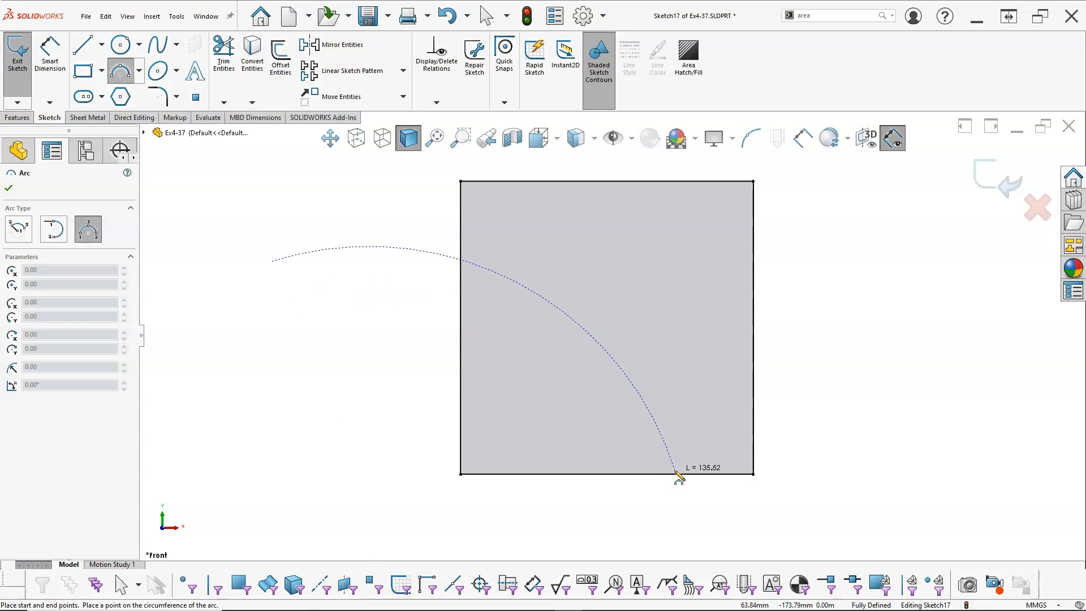
left_click(657, 474)
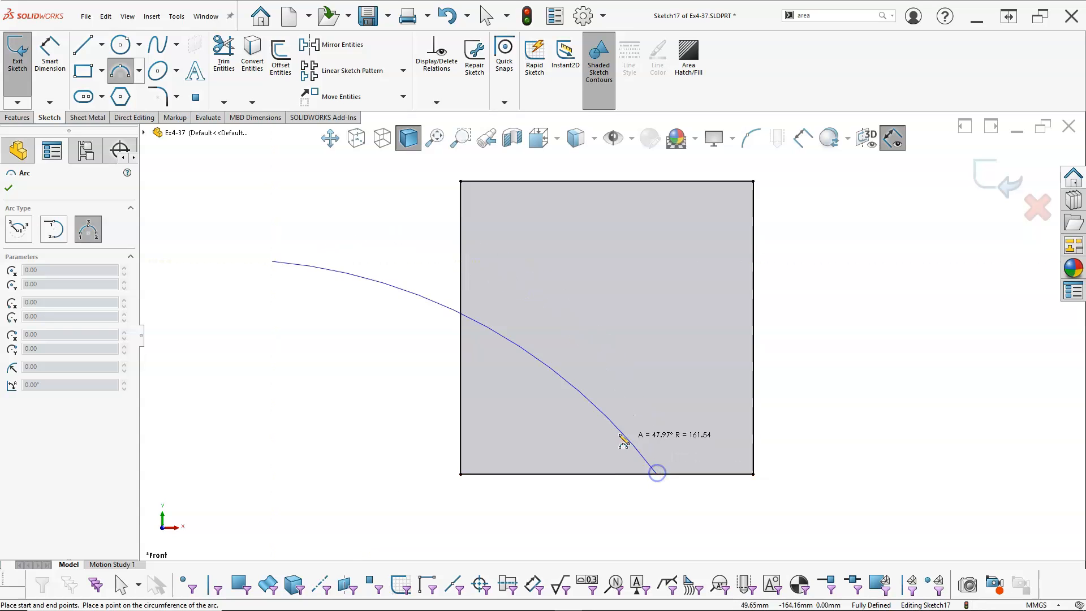
left_click(603, 347)
right_click(364, 327)
left_click(379, 335)
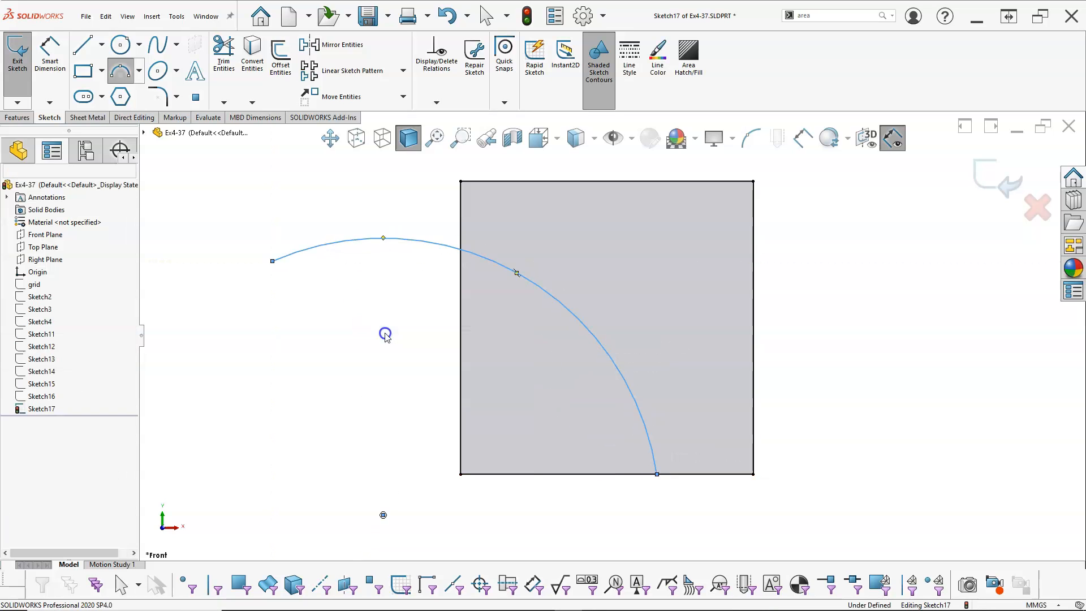
Move the arc's free endpoint inside the square and make it horizontal with the left edge's midpoint.
left_click_drag(272, 261, 580, 327)
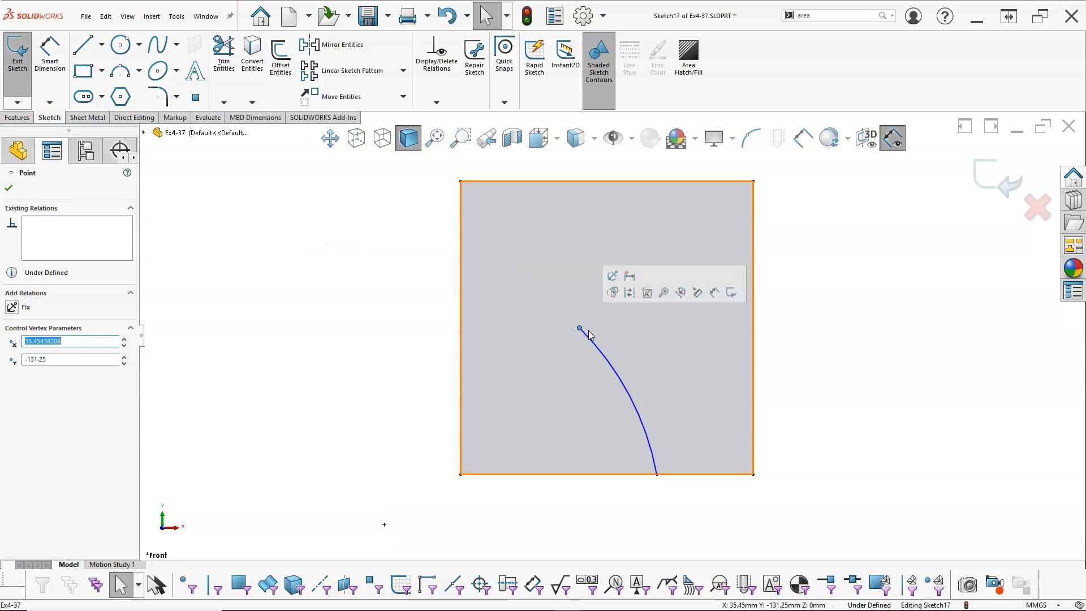
right_click(461, 330)
left_click(414, 332)
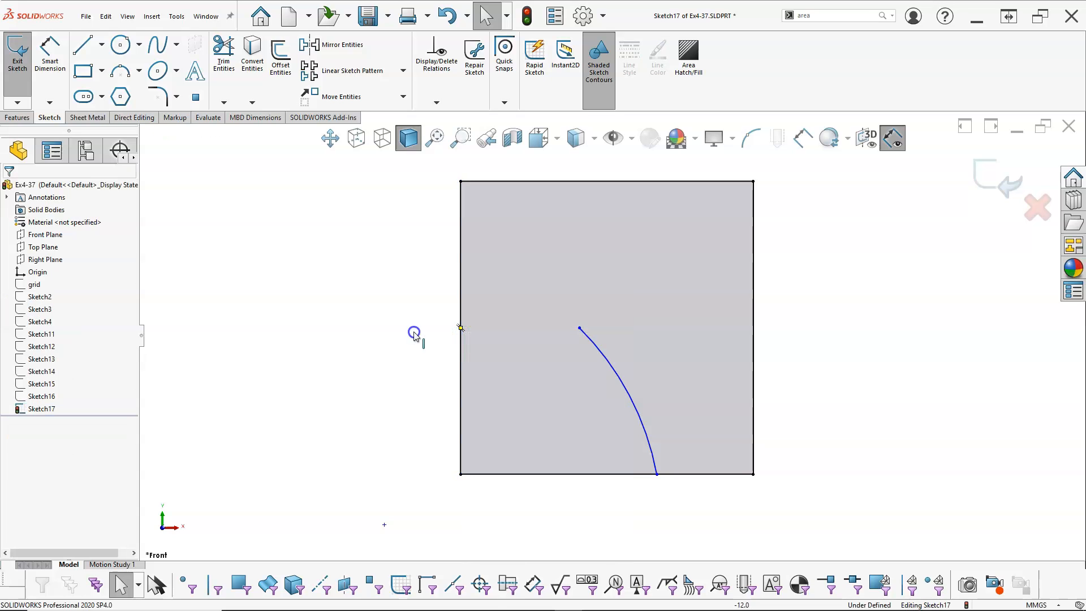
right_click(461, 334)
left_click(514, 354)
left_click(579, 329, "ctrl")
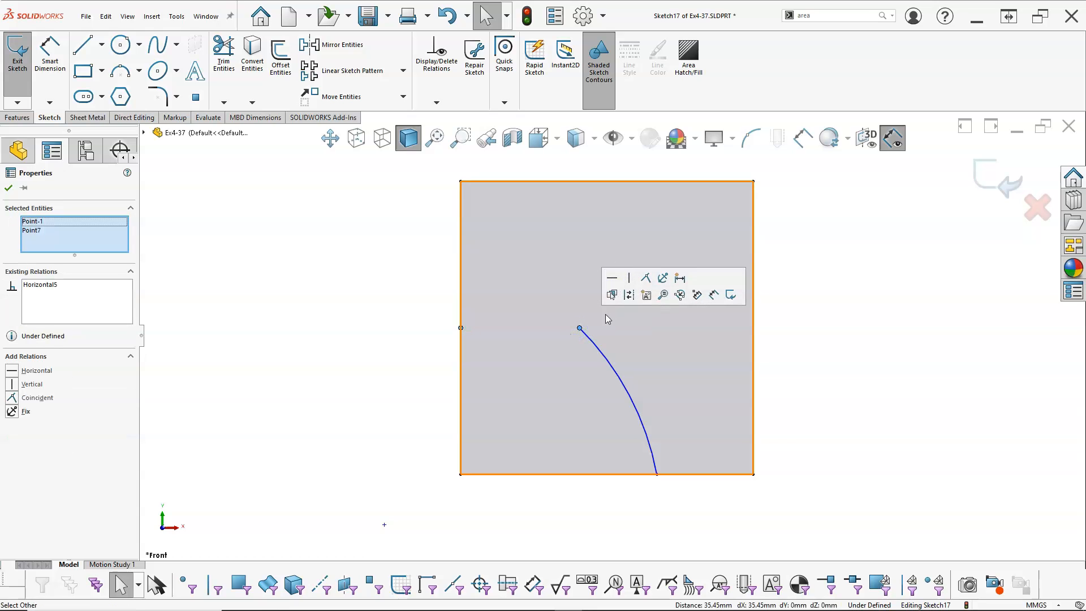
left_click(570, 349)
Try to align the arc's upper endpoint with the midpoint of the square's top edge.
left_click(579, 328)
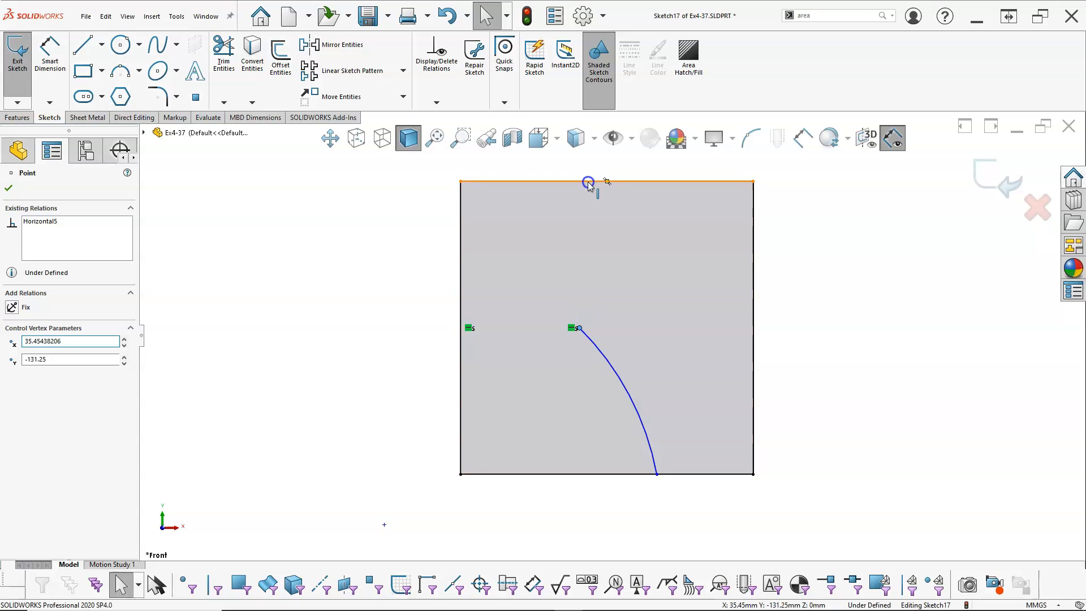
left_click(589, 182, "ctrl")
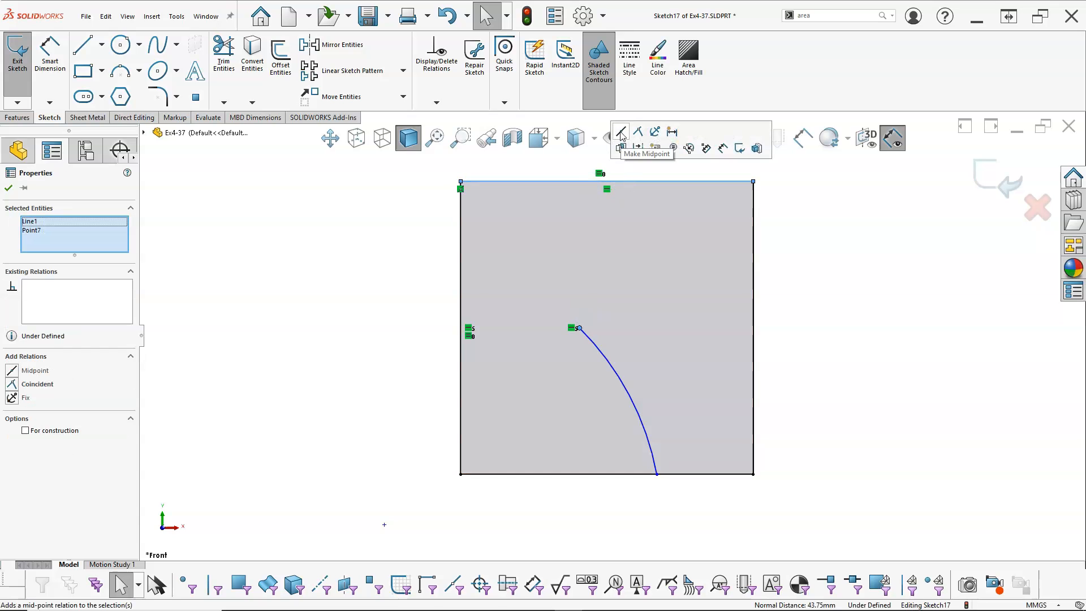
left_click(620, 134)
left_click(648, 182)
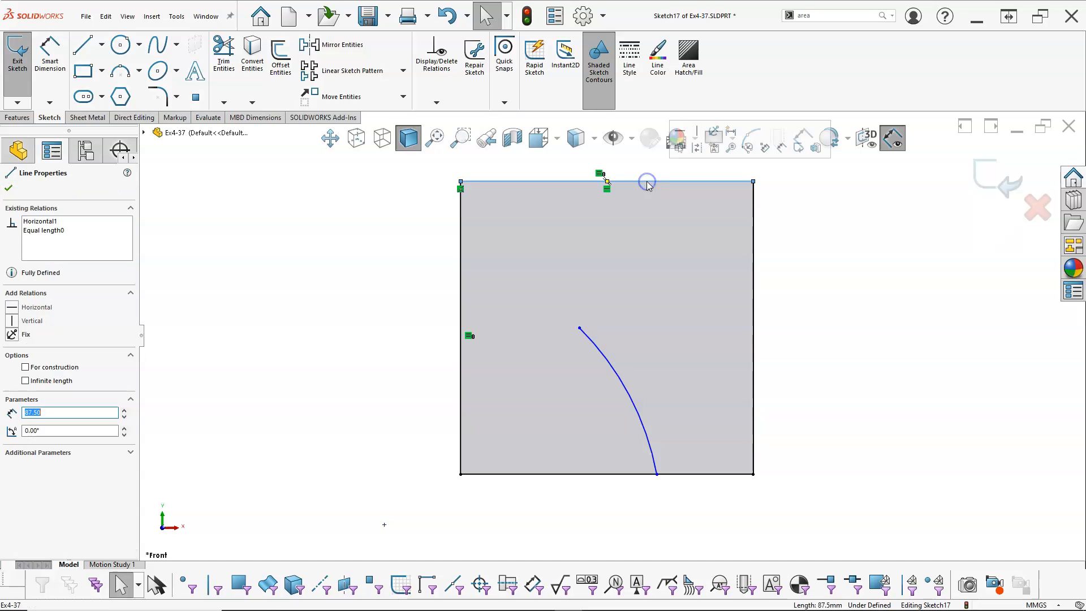
left_click(581, 329)
left_click(589, 182, "ctrl")
right_click(586, 184)
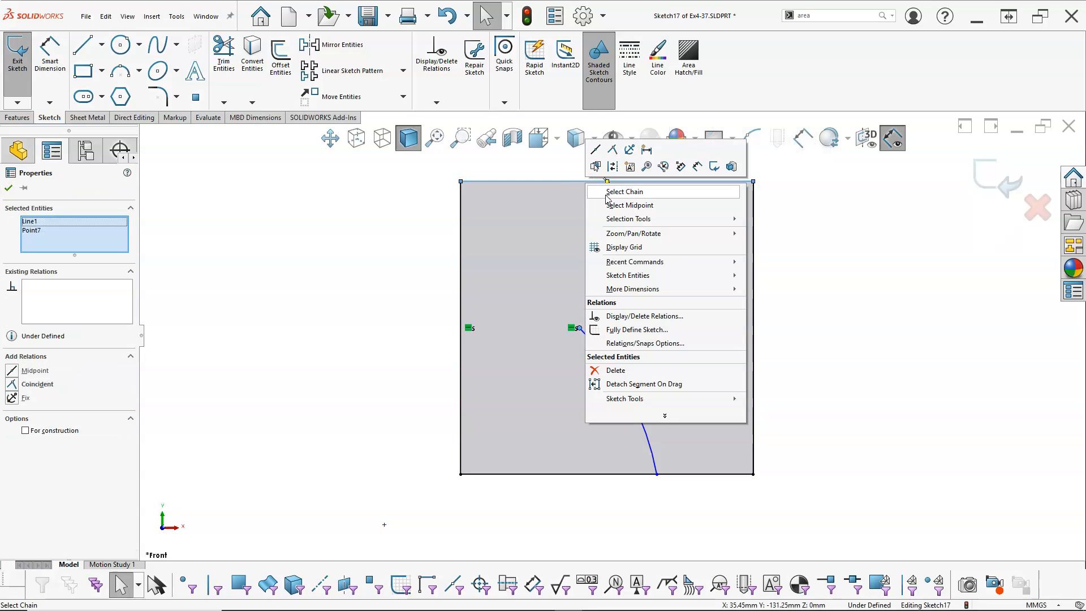
left_click(609, 194)
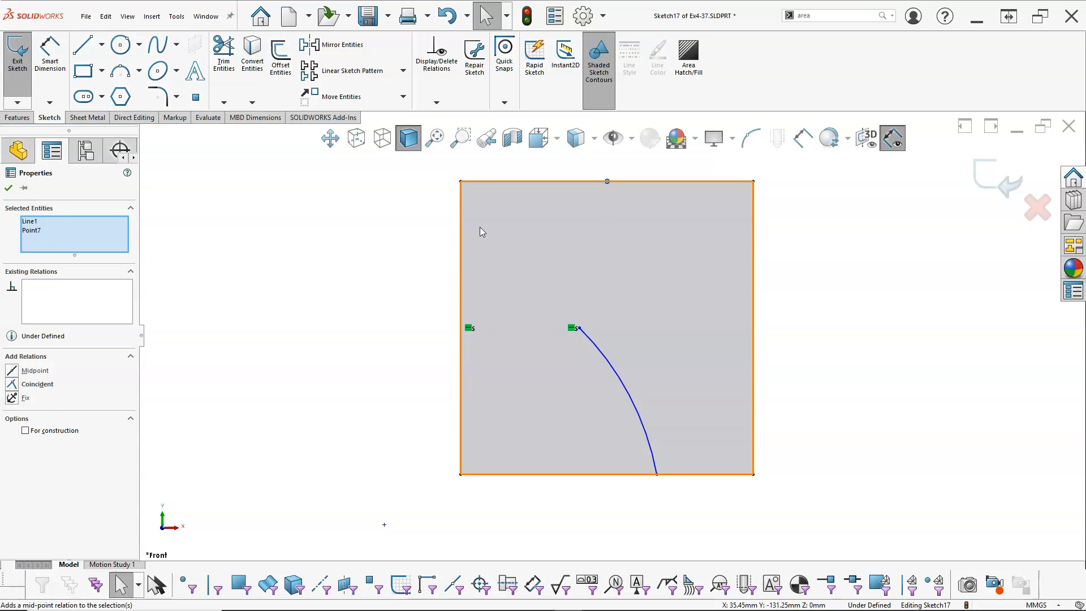
left_click(446, 233)
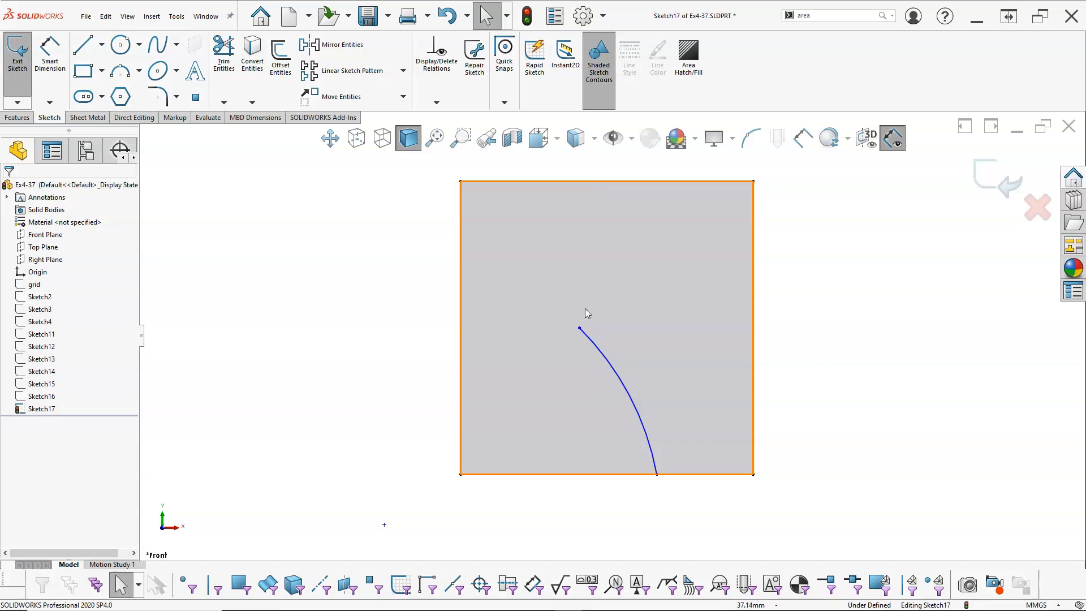
Add a Vertical relation between the top edge's midpoint and the arc's upper endpoint.
right_click(589, 181)
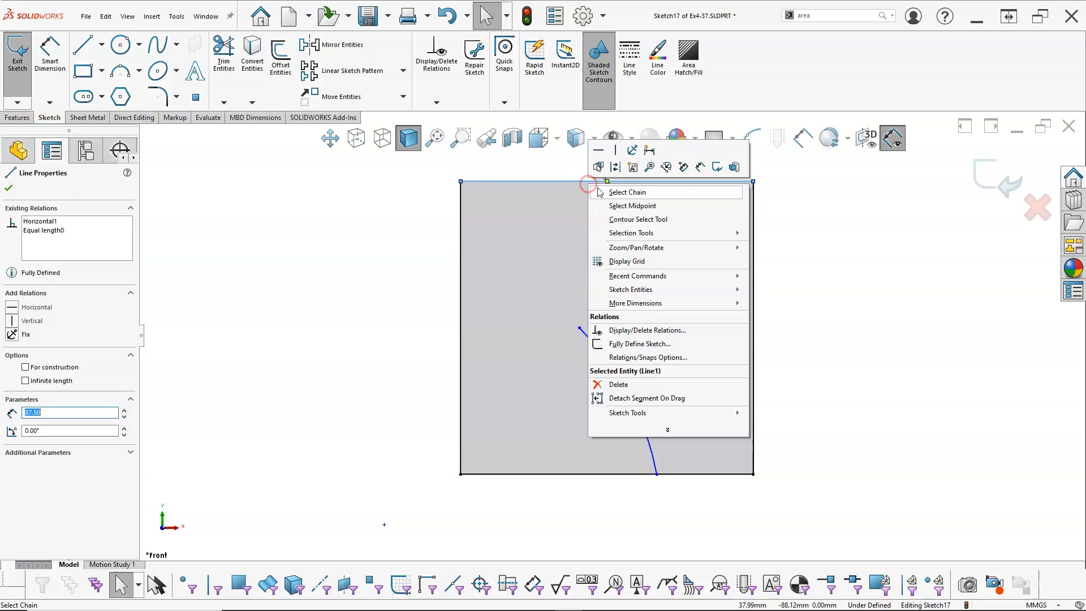
left_click(620, 204)
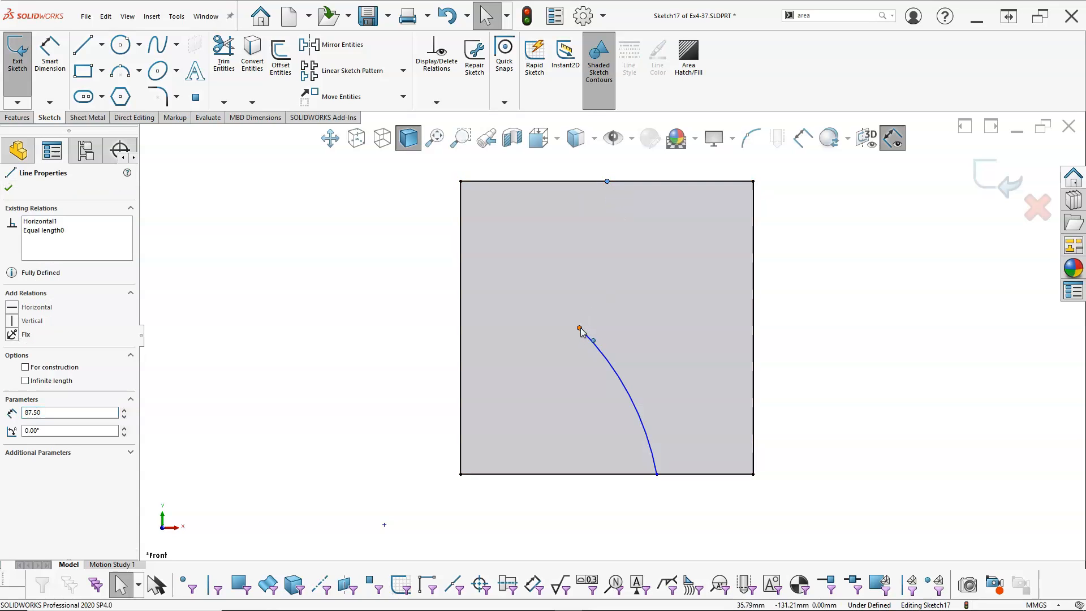
left_click(584, 328)
left_click(628, 279)
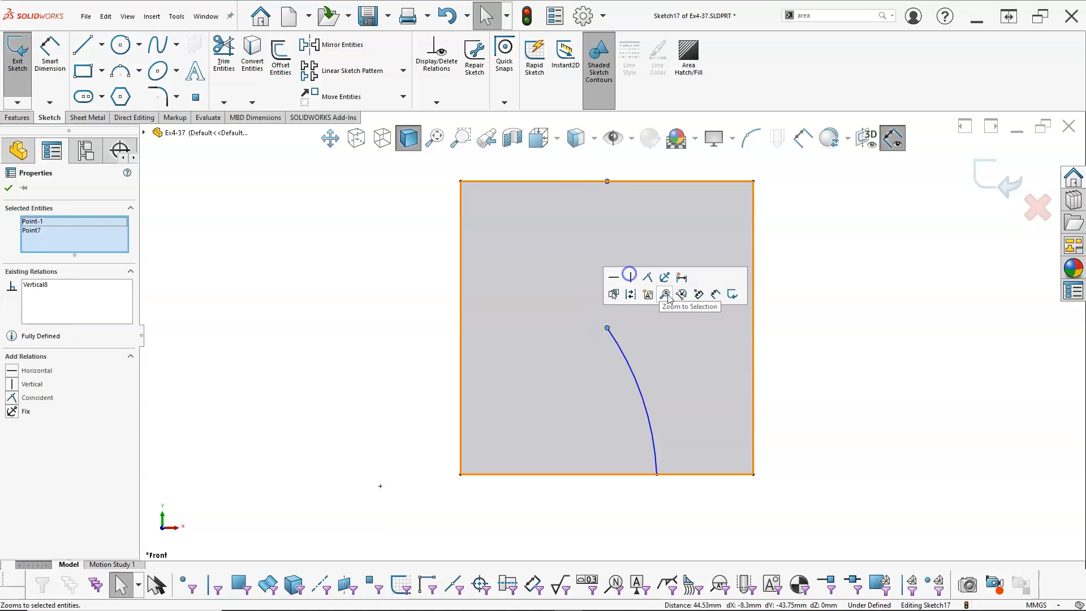
left_click(787, 324)
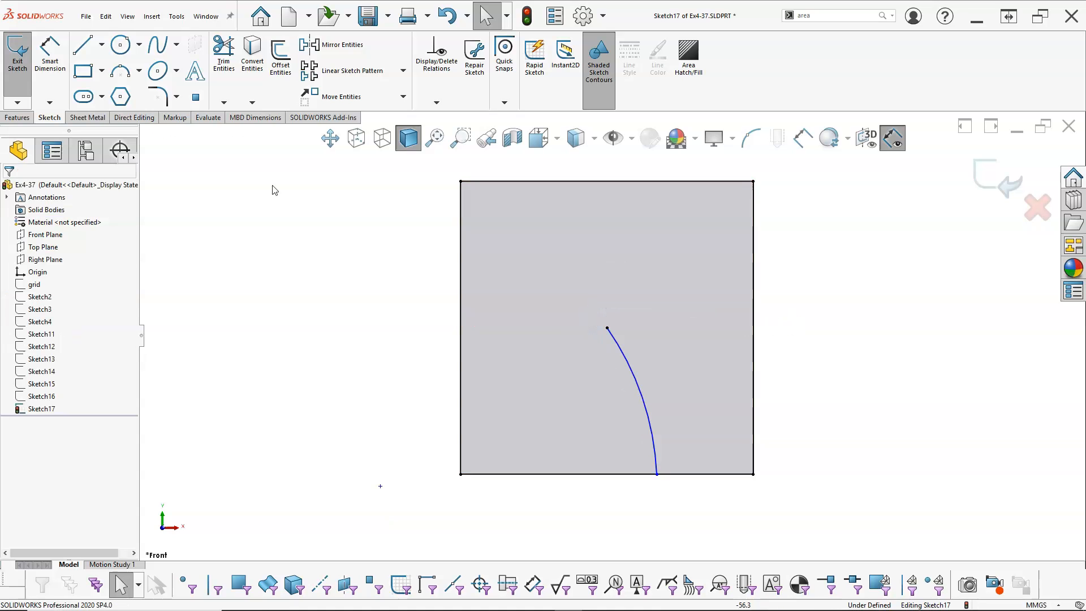
Check the curved-line pattern in the Kindle reference drawing, then return to the SOLIDWORKS sketch.
left_click(138, 72)
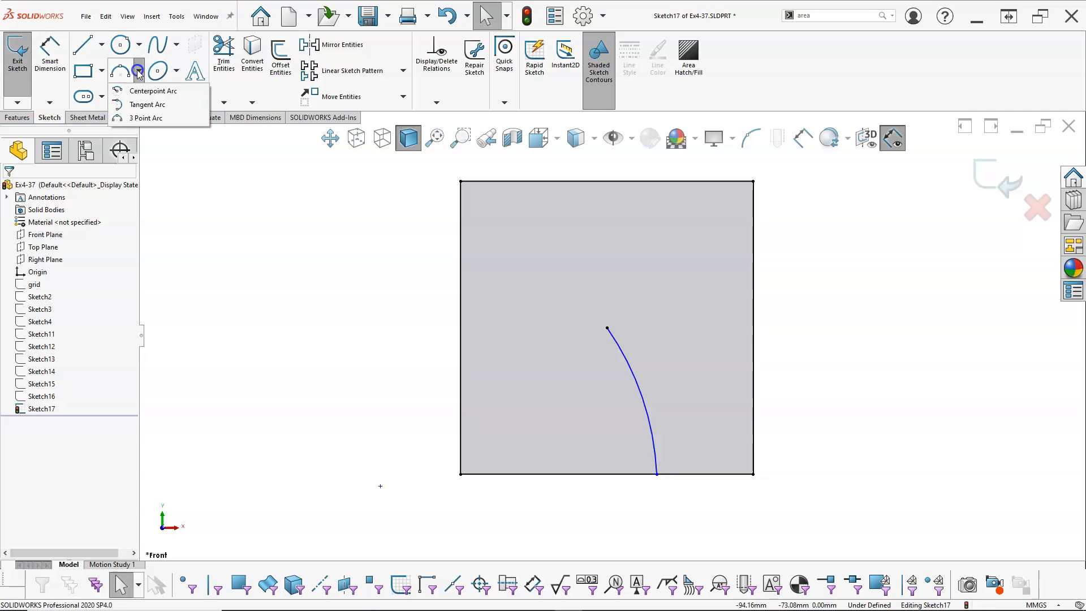
left_click(291, 268)
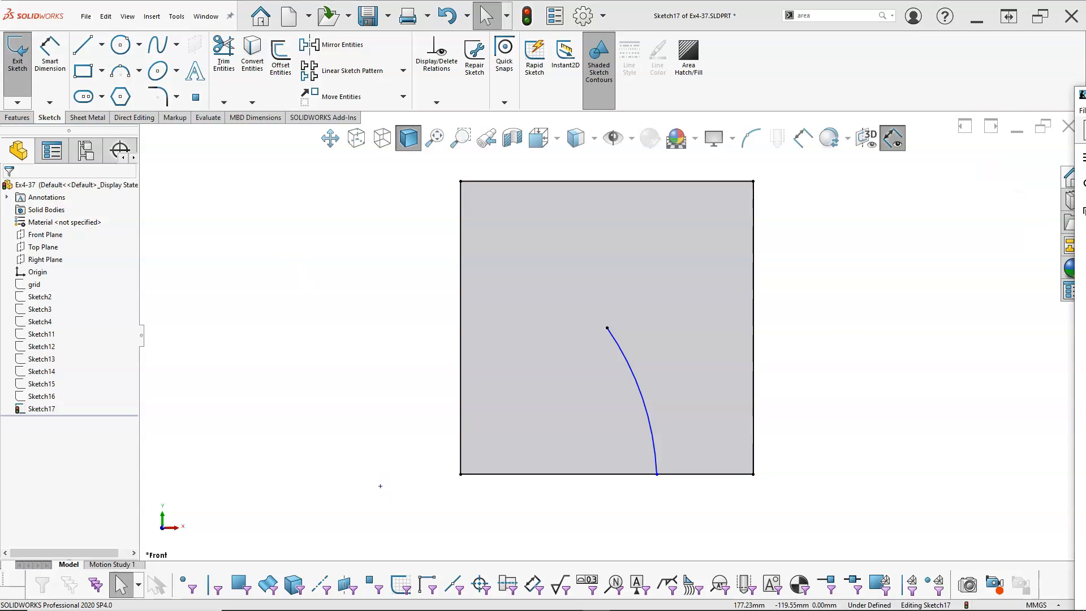
key("alt+Tab")
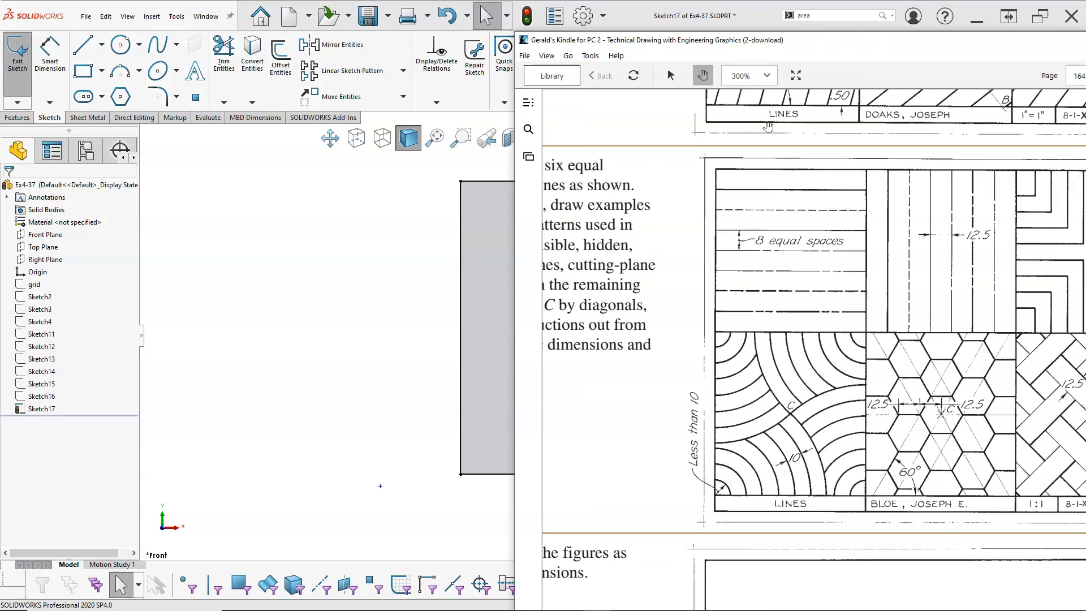
key("alt+Tab")
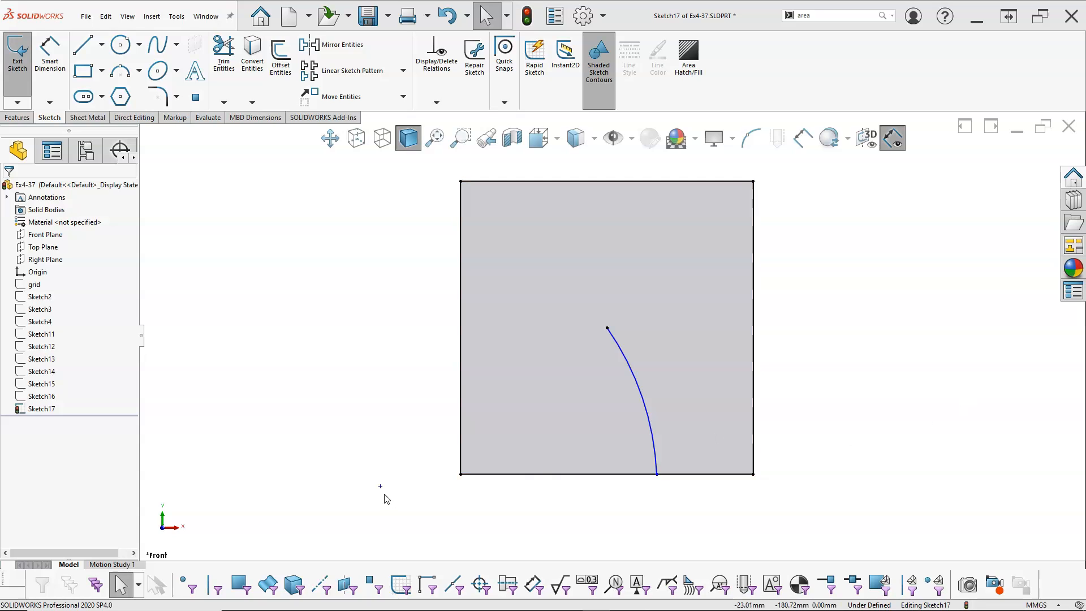
Test the arc's freedom by moving its points, then merge its centre with the square's lower-left corner.
left_click_drag(381, 490, 461, 475)
left_click(503, 509)
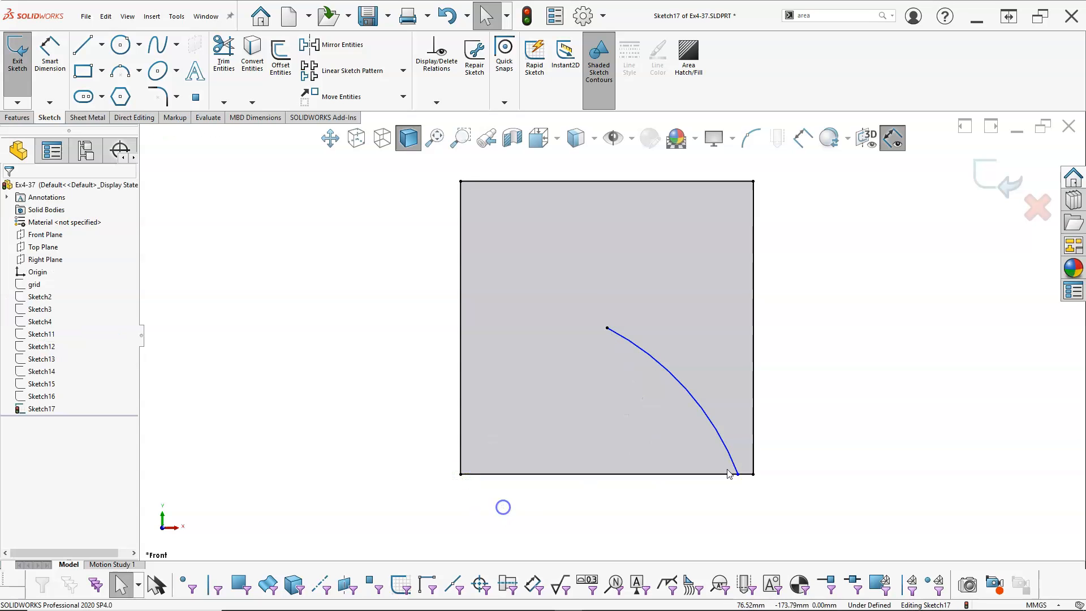
left_click_drag(739, 474, 669, 474)
left_click(459, 482)
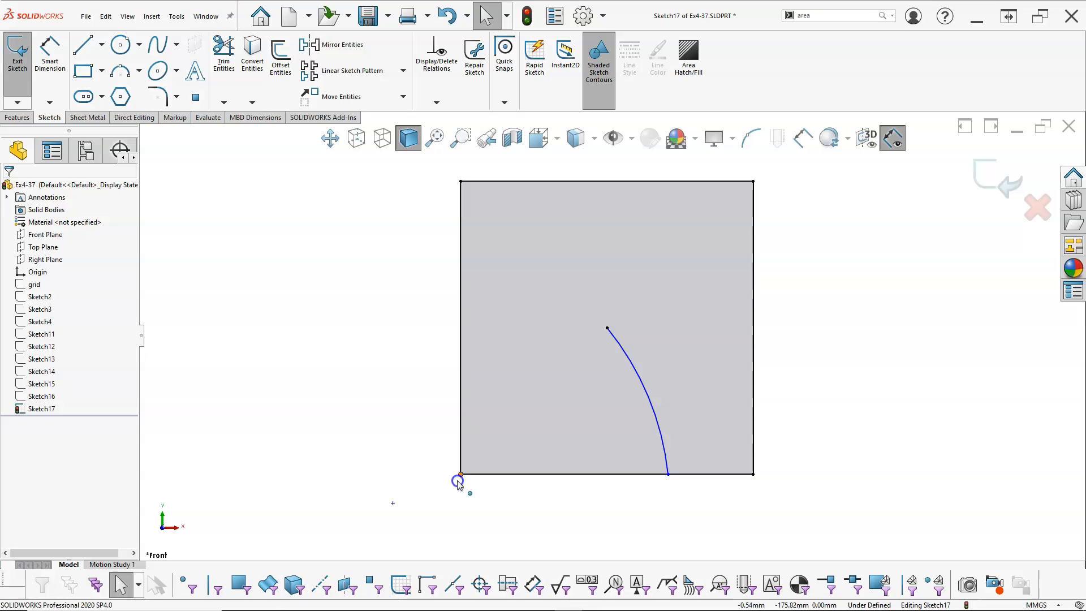
left_click(461, 475)
left_click(392, 503, "ctrl")
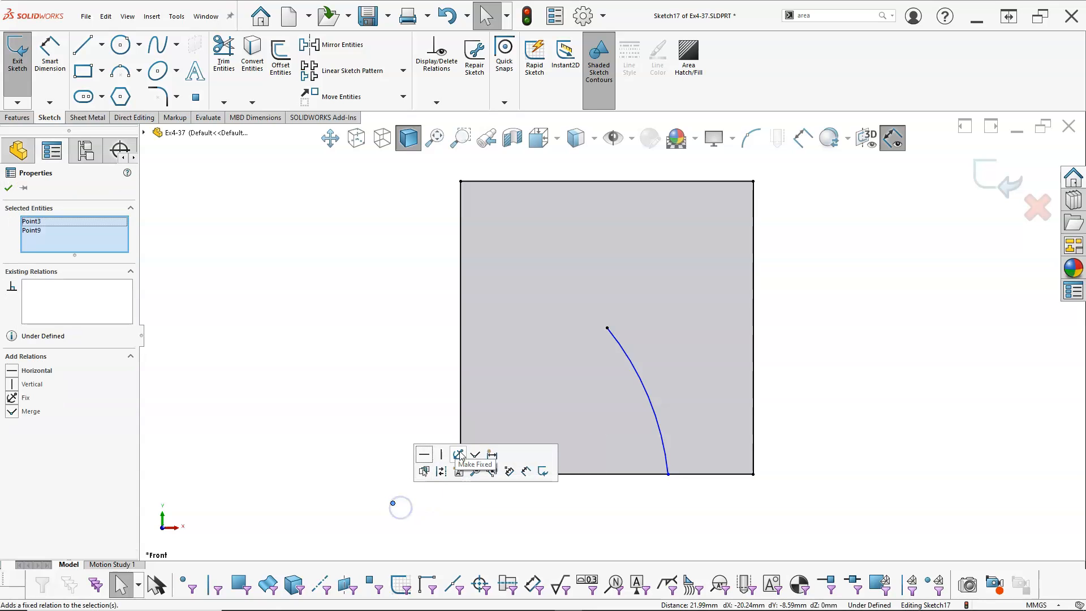
left_click(476, 454)
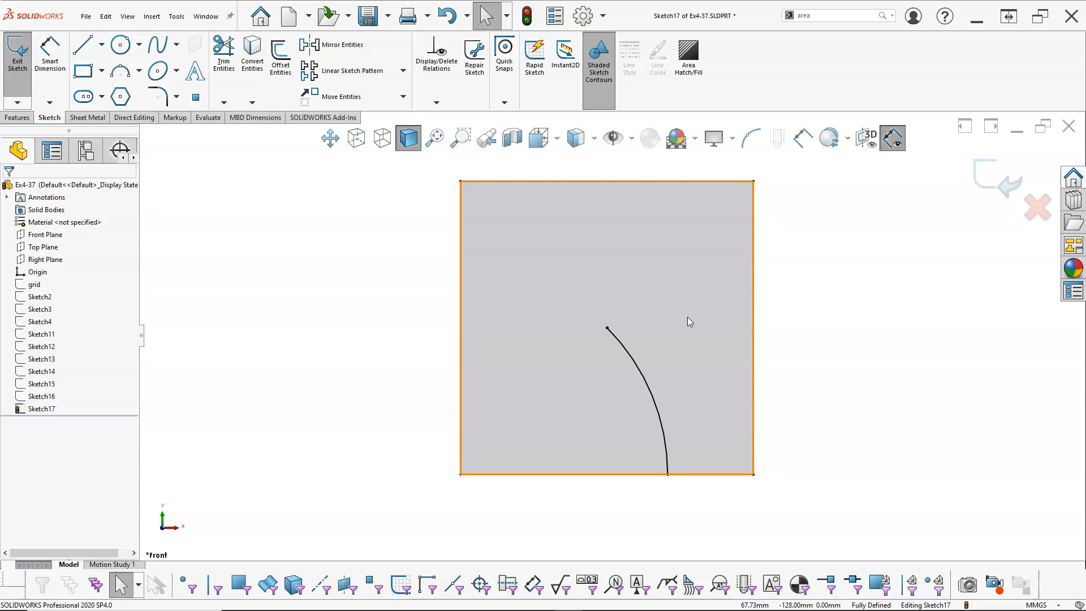
Draw two centerpoint arcs inside the existing arc from the square's bottom edge, centred on its lower-left corner, radii about 54 and 45 mm.
left_click(139, 71)
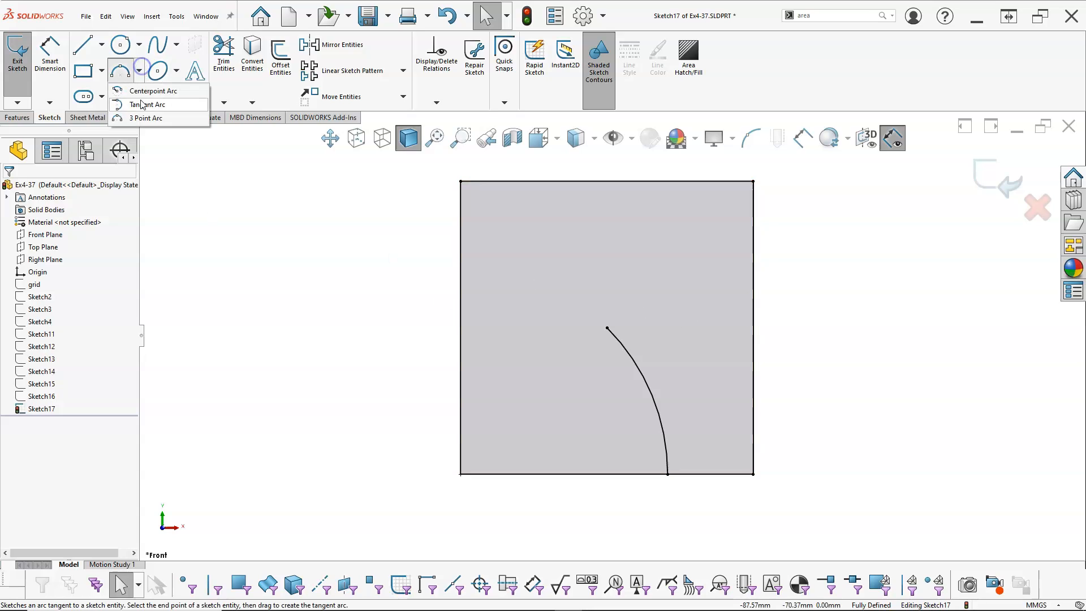
left_click(152, 91)
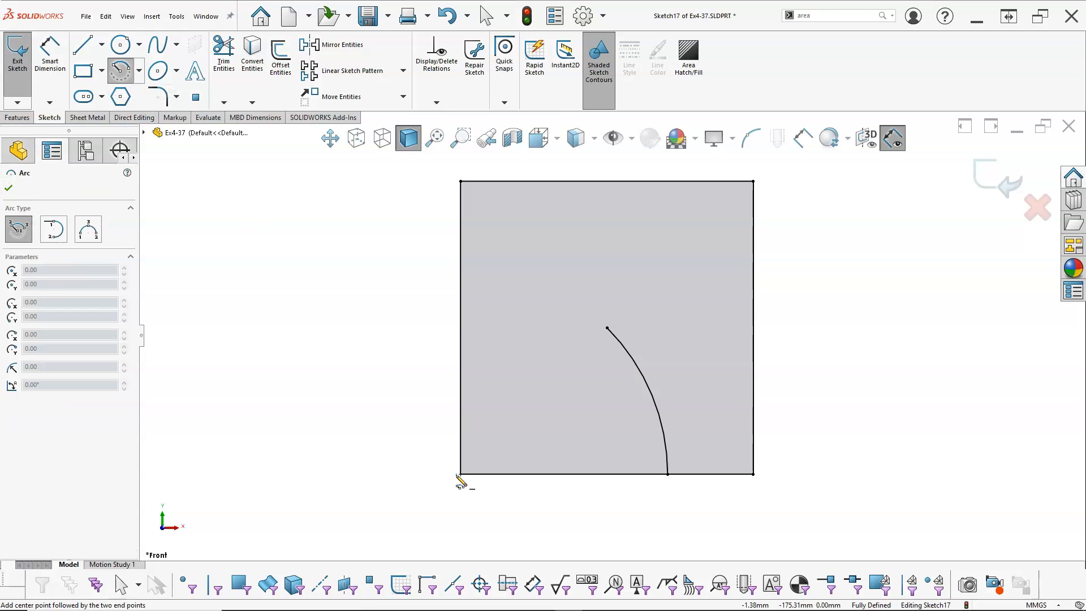
left_click(461, 474)
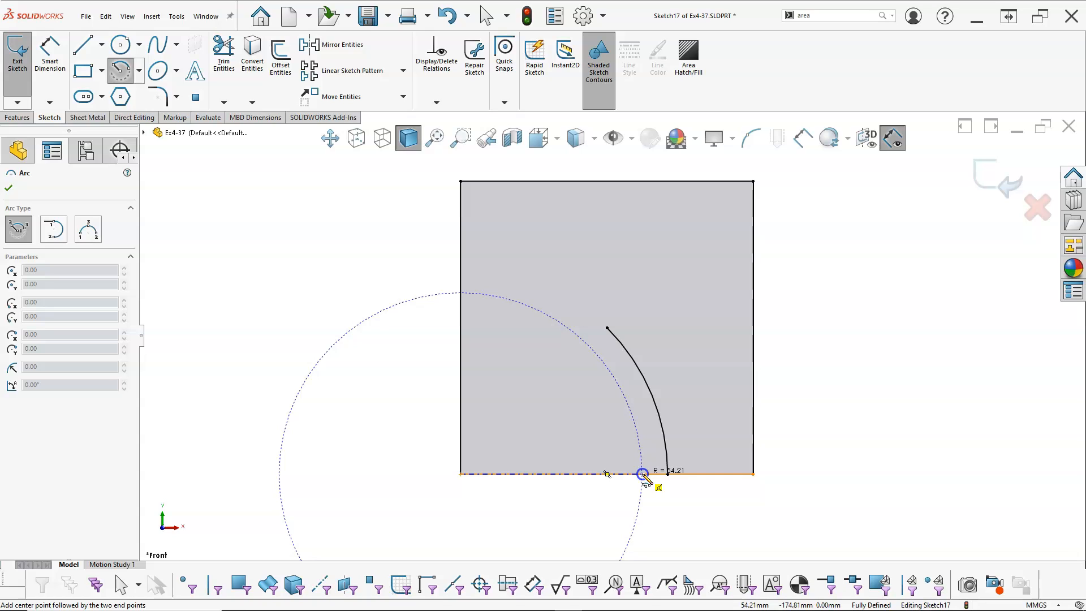
left_click(643, 474)
left_click(583, 363)
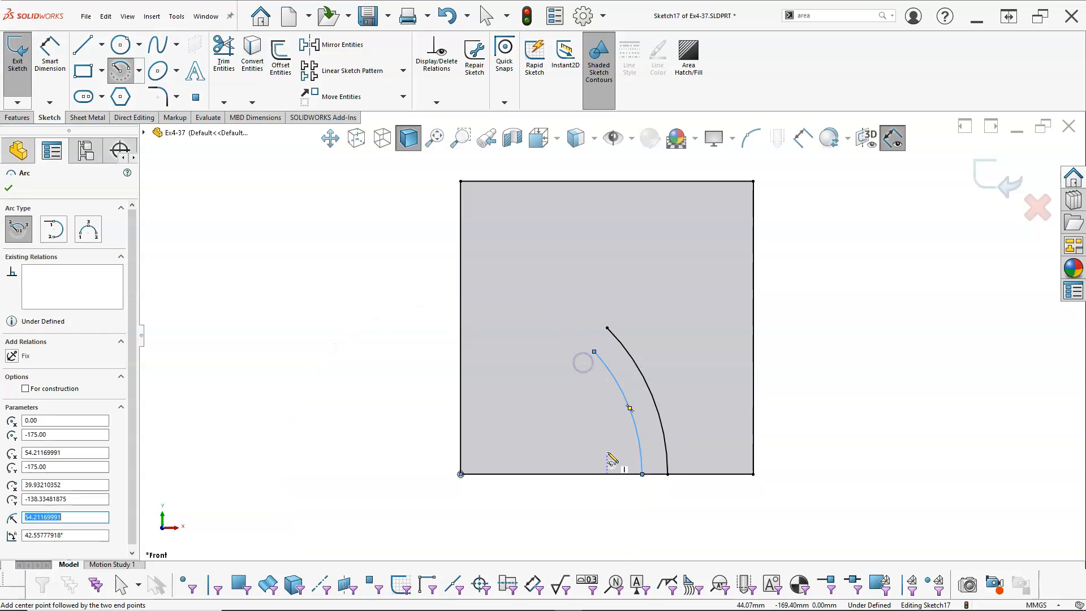
left_click(460, 474)
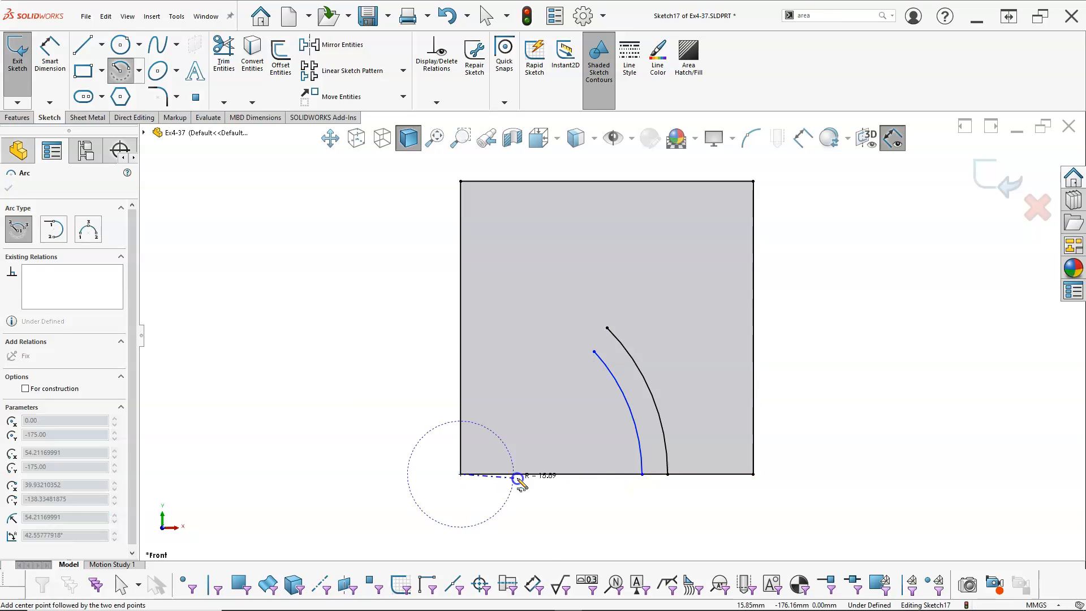
left_click(608, 474)
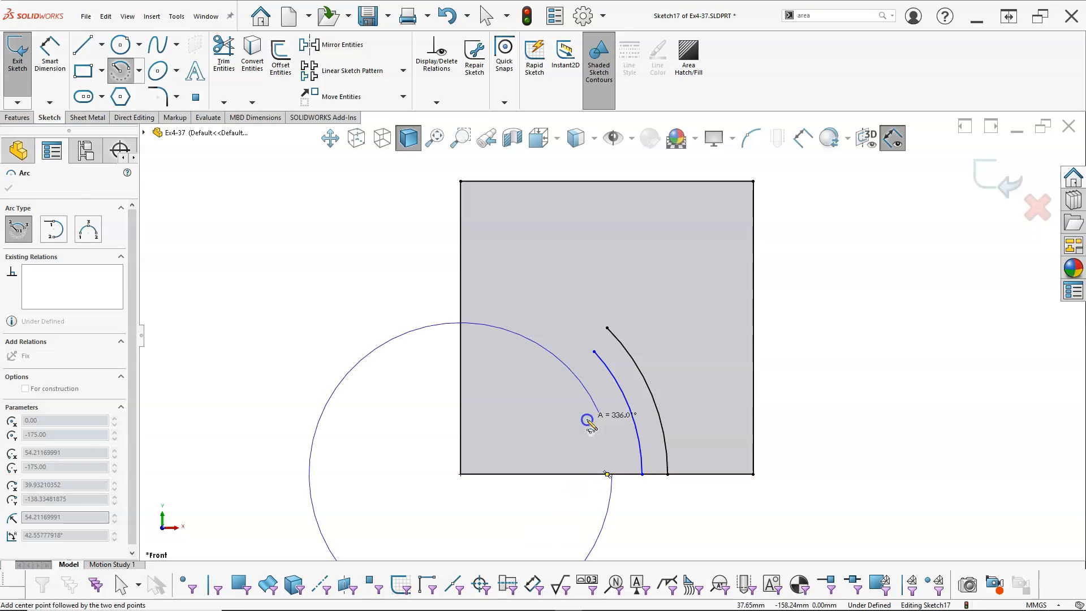
left_click(560, 380)
Add two smaller concentric arcs rising from the bottom edge, centred on the square's lower-left corner, with radii about 34 and 25 mm.
left_click(461, 474)
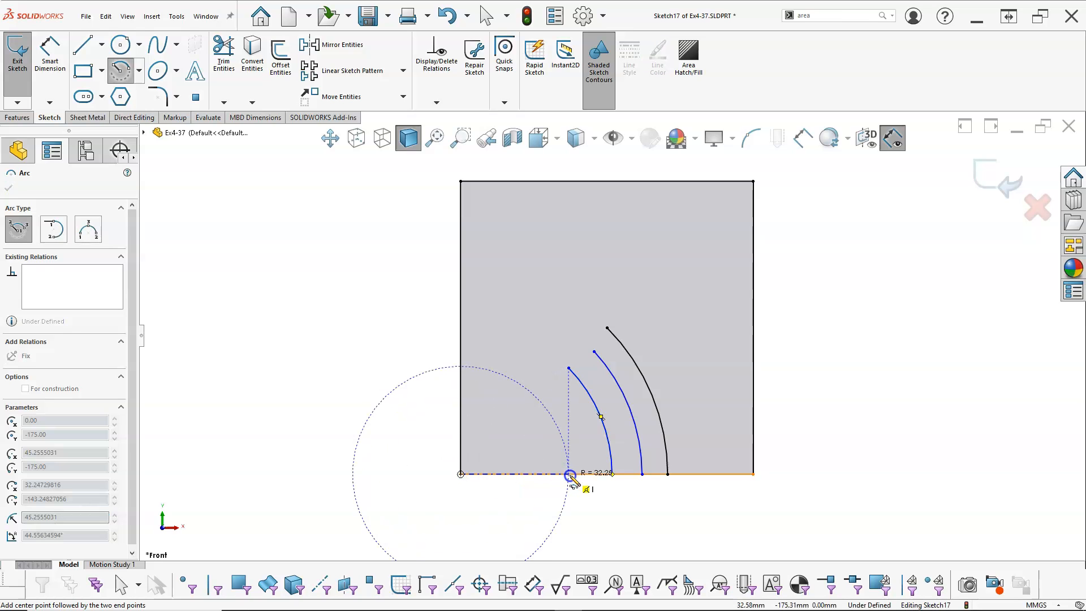
left_click(576, 475)
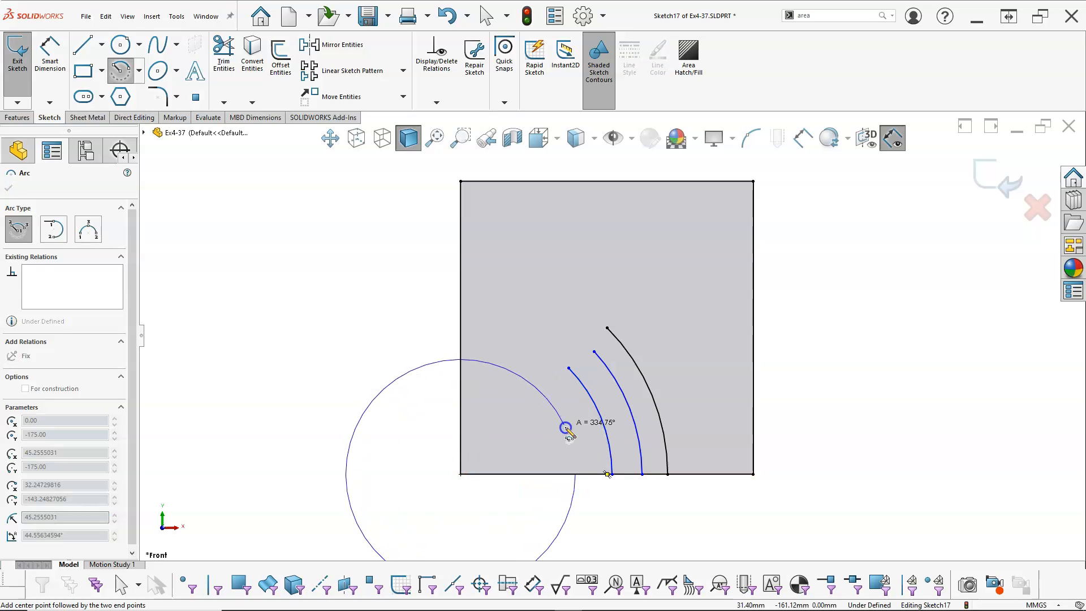
left_click(536, 391)
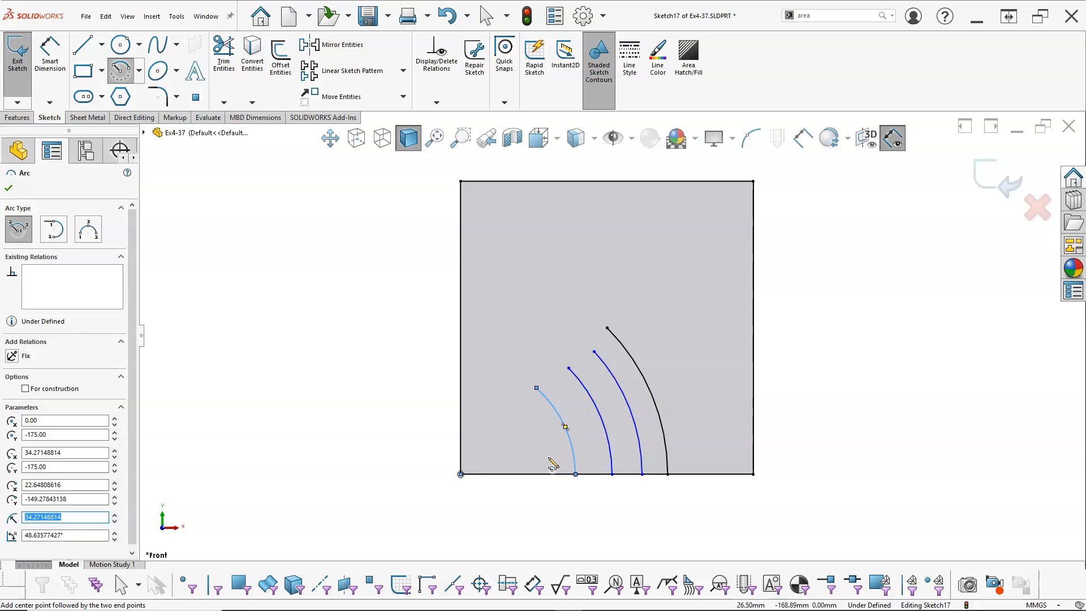
left_click(461, 474)
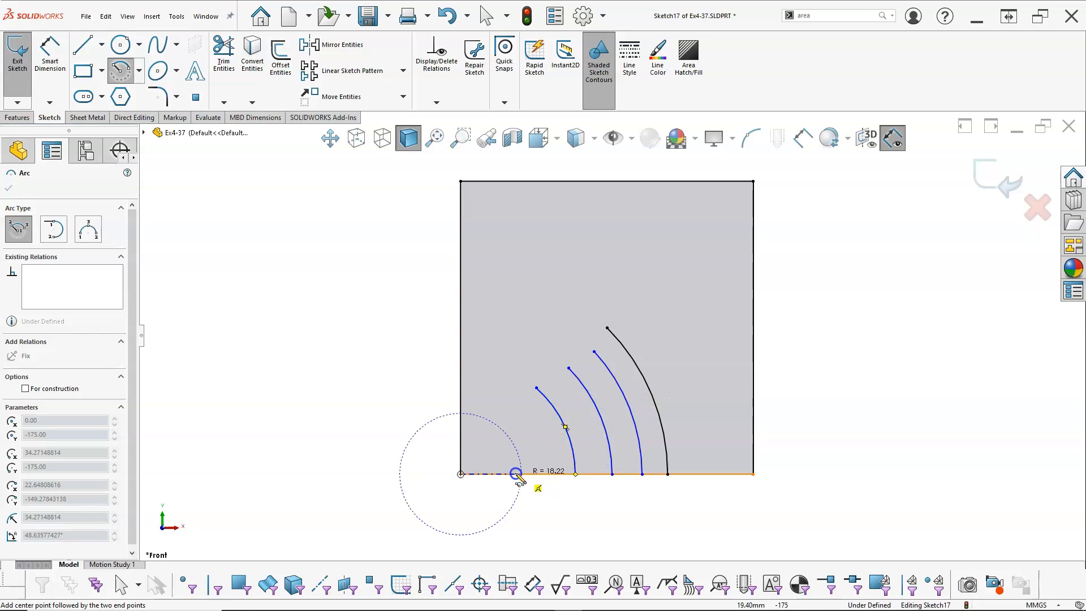
left_click(543, 474)
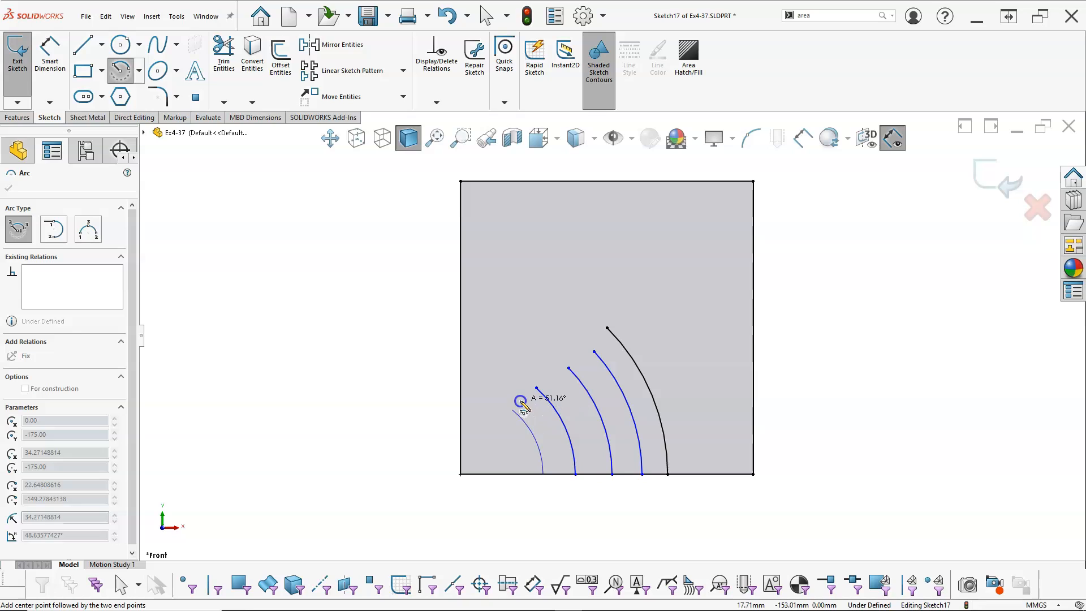
left_click(512, 410)
Draw the two innermost concentric arcs around the lower-left corner, one about 15 mm in radius and one slightly smaller.
left_click(461, 474)
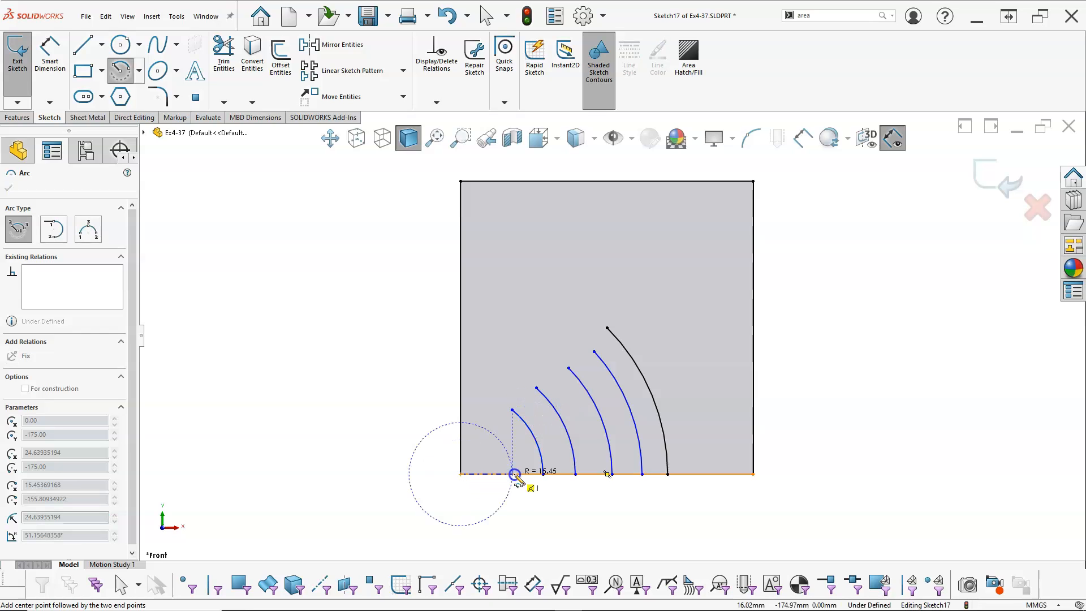
left_click(512, 474)
left_click(493, 434)
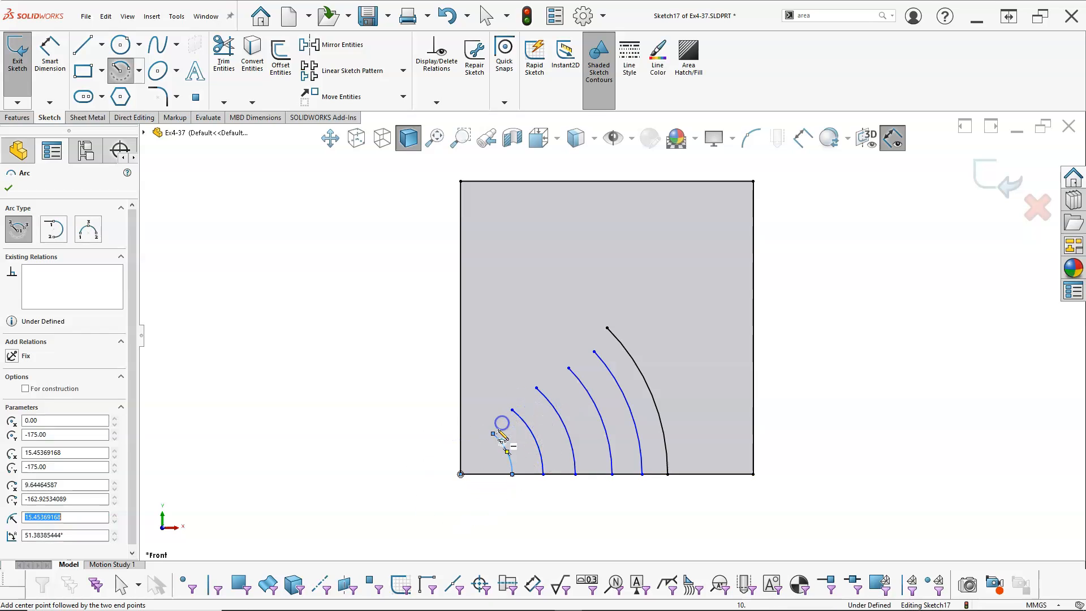
left_click(461, 474)
left_click(499, 474)
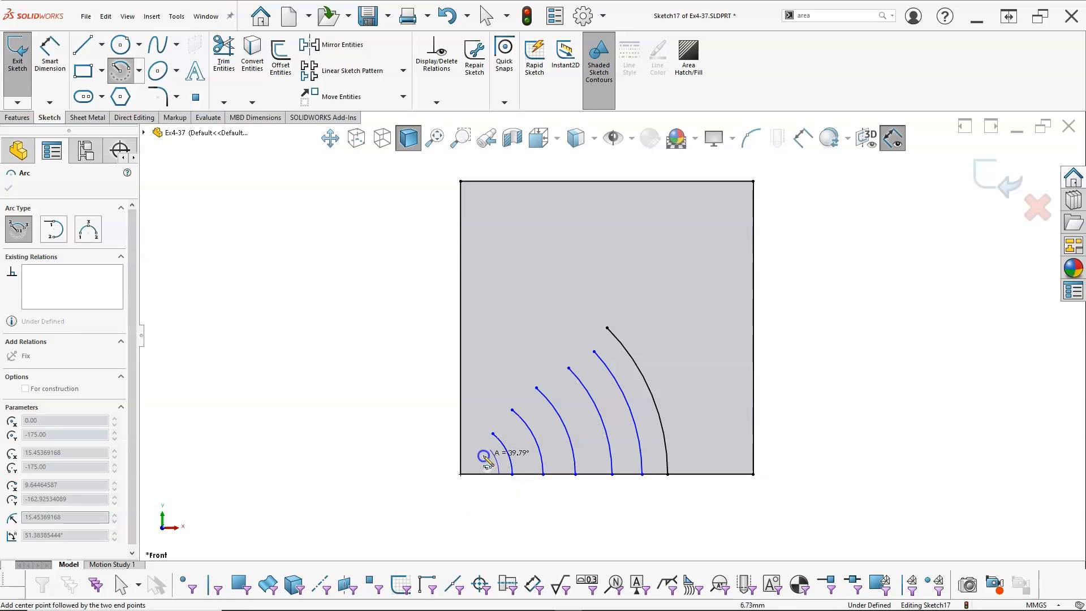
left_click(484, 445)
right_click(319, 367)
left_click(346, 364)
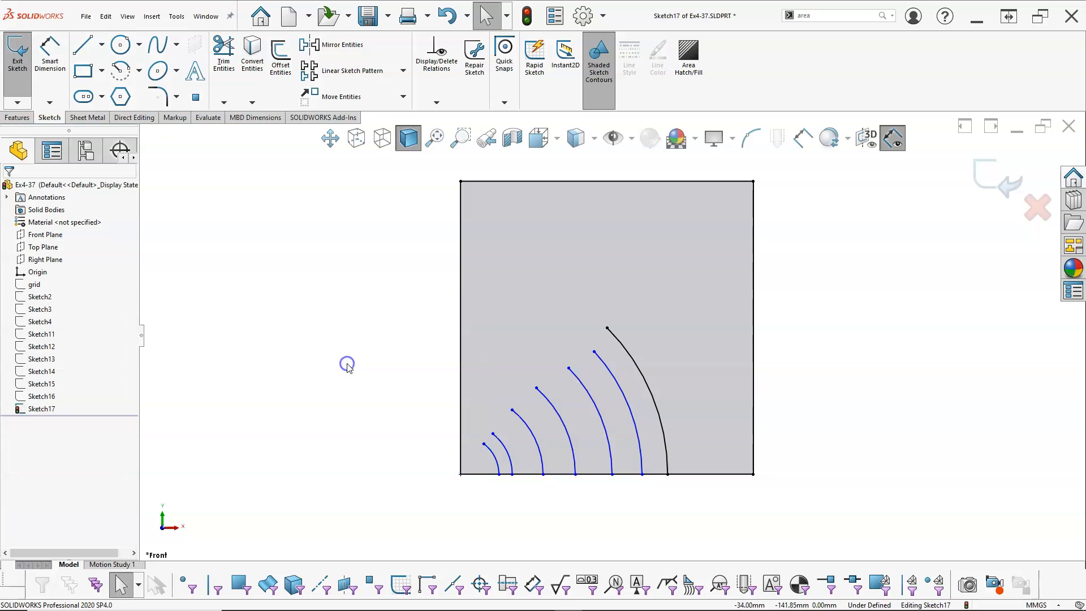
Set up a circular sketch pattern centred on the upper endpoint of the outermost arc.
left_click(405, 72)
left_click(350, 104)
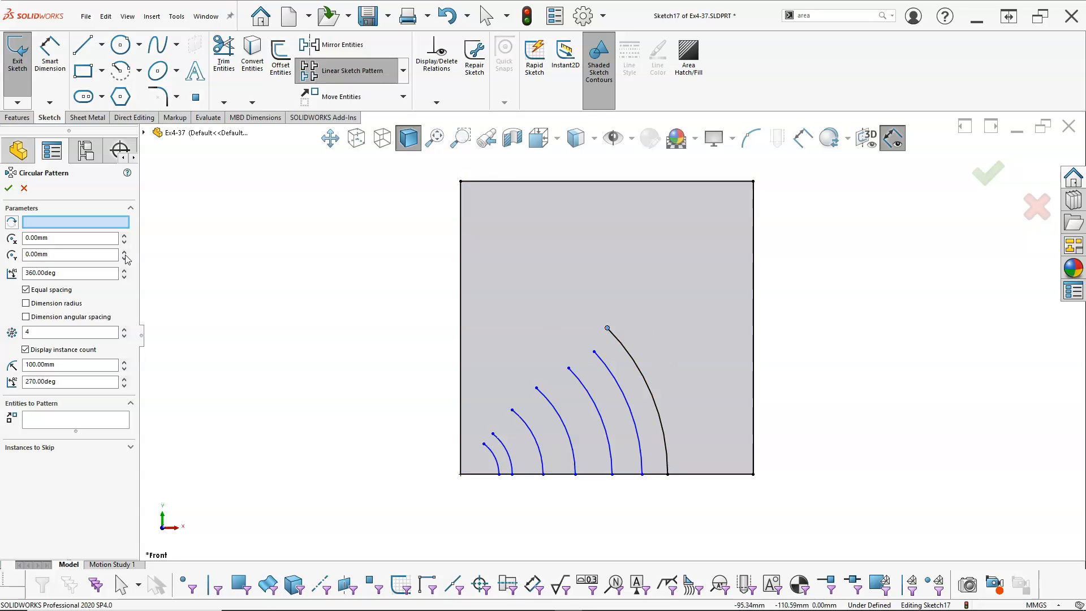
left_click(47, 221)
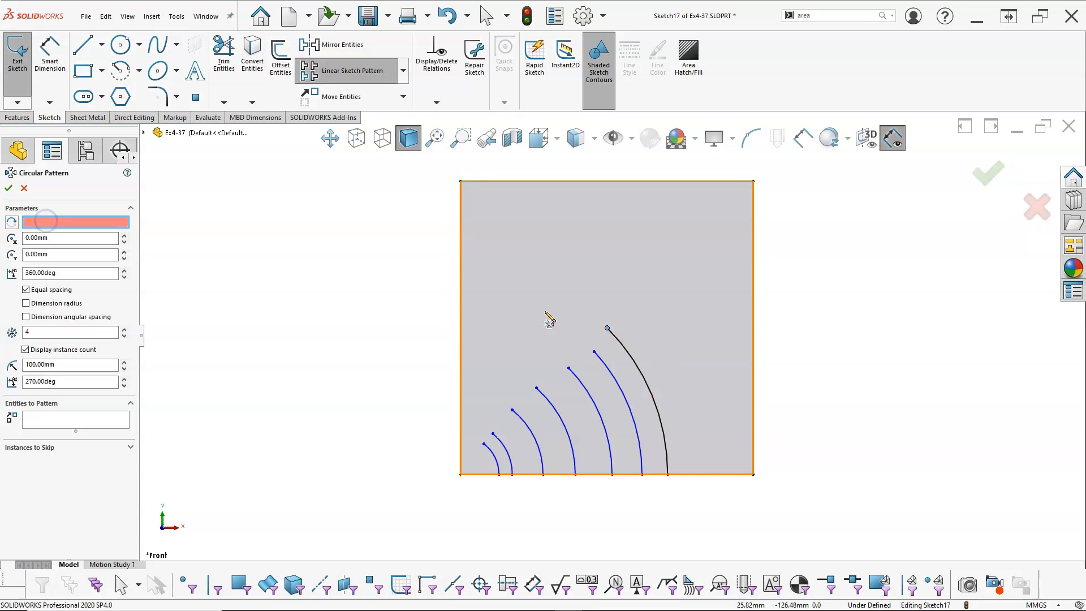
left_click(607, 328)
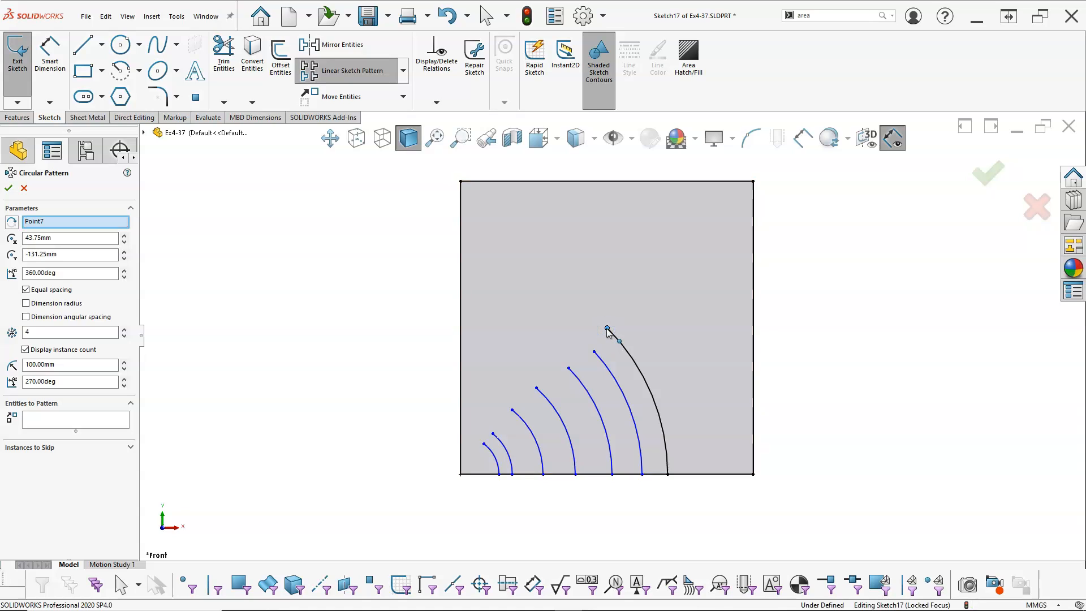
left_click(51, 413)
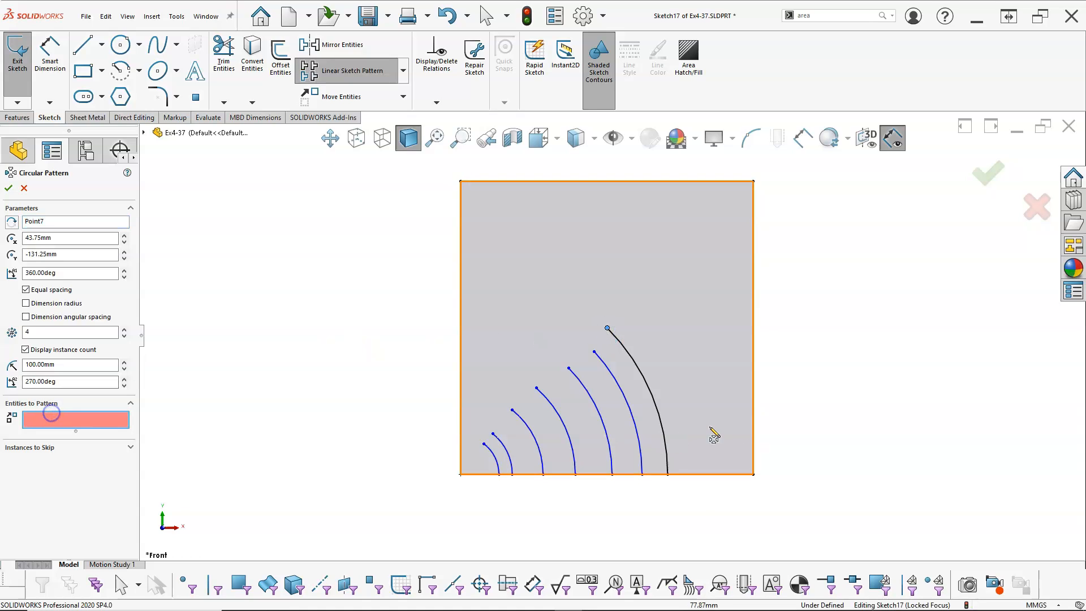
left_click(589, 420)
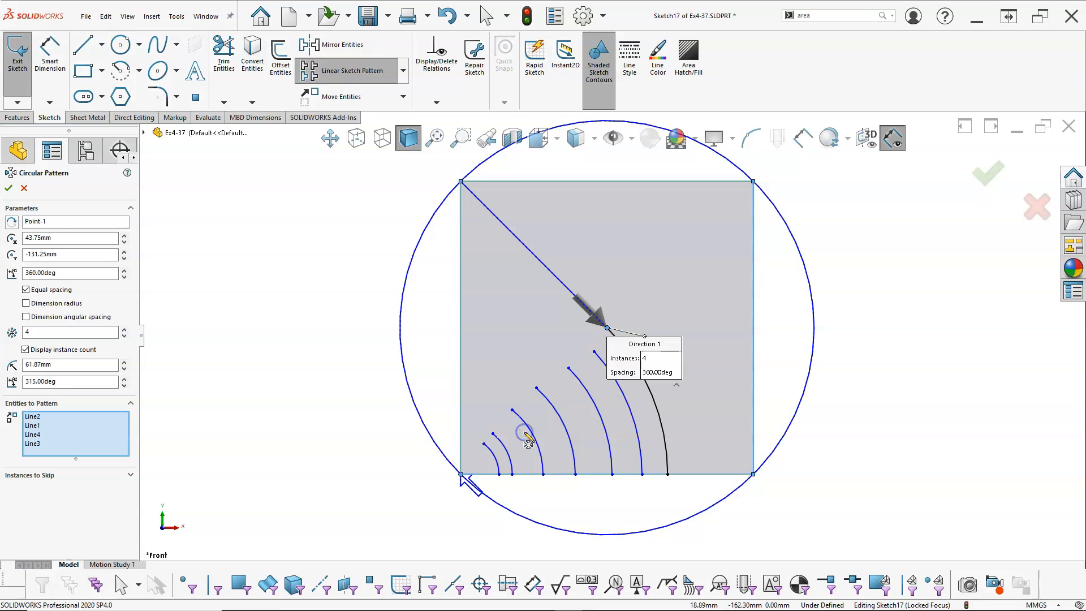
right_click(114, 426)
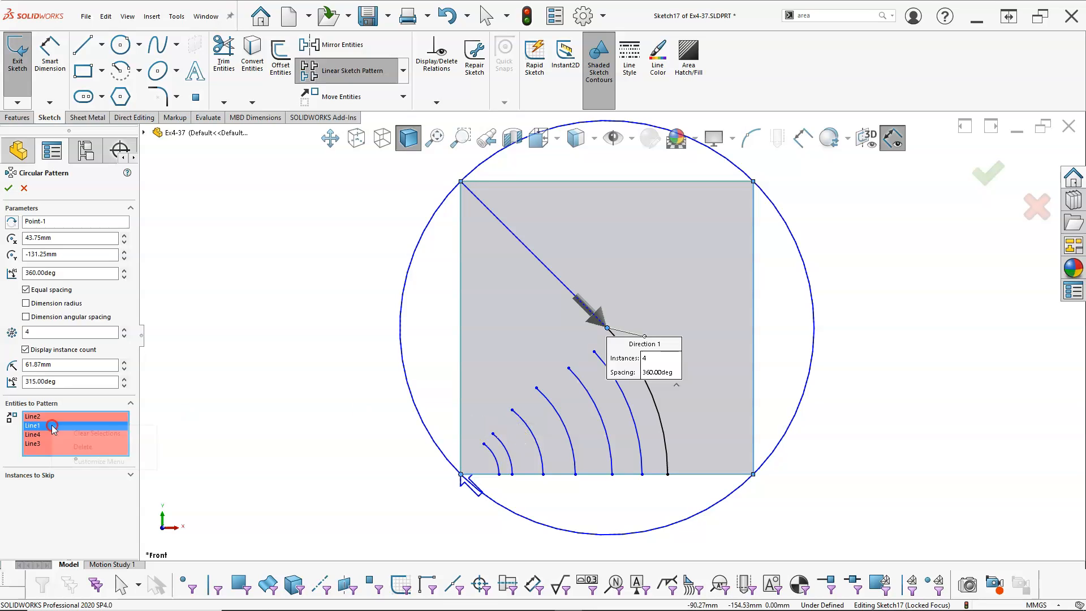
left_click(88, 430)
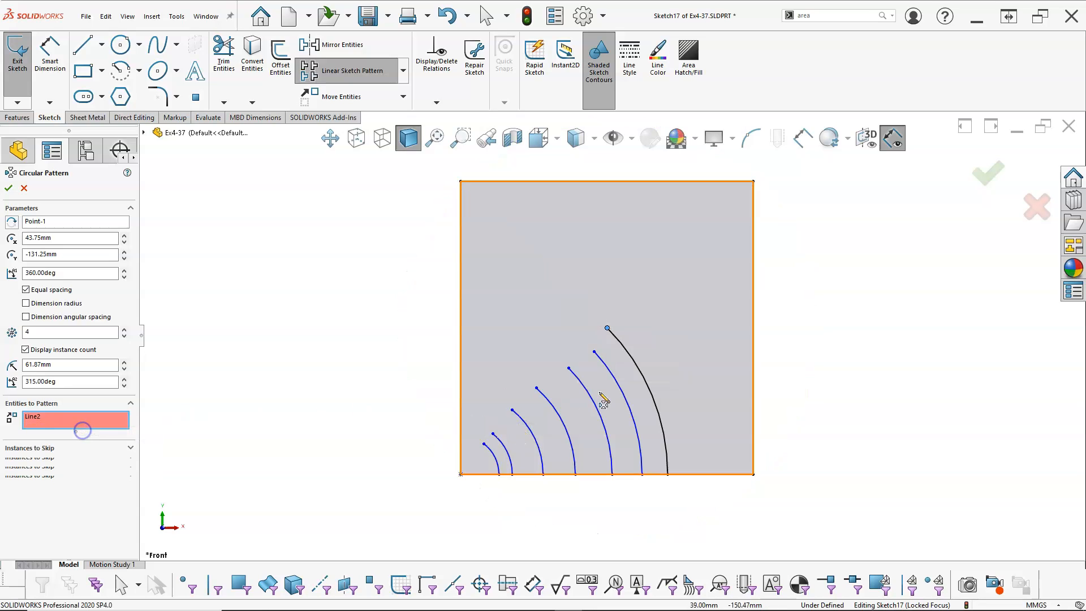
Pattern all seven concentric arcs around the square's centre as 4 equally spaced instances over 360 degrees.
left_click(649, 400)
left_click(626, 401)
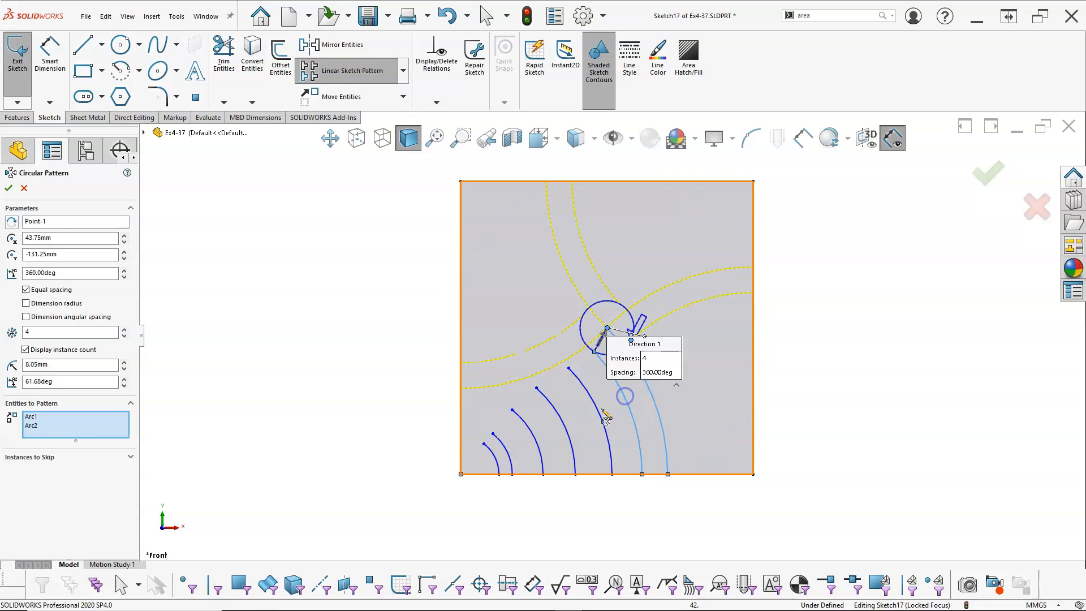
left_click(599, 418)
left_click(562, 424)
left_click(538, 438)
left_click(506, 452)
left_click(497, 457)
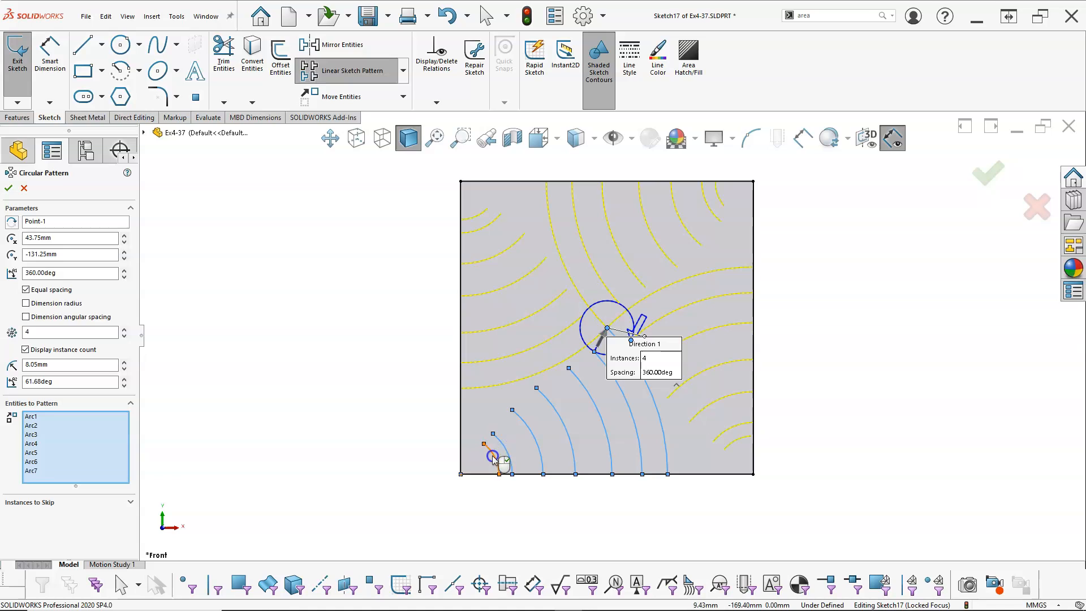
left_click(8, 189)
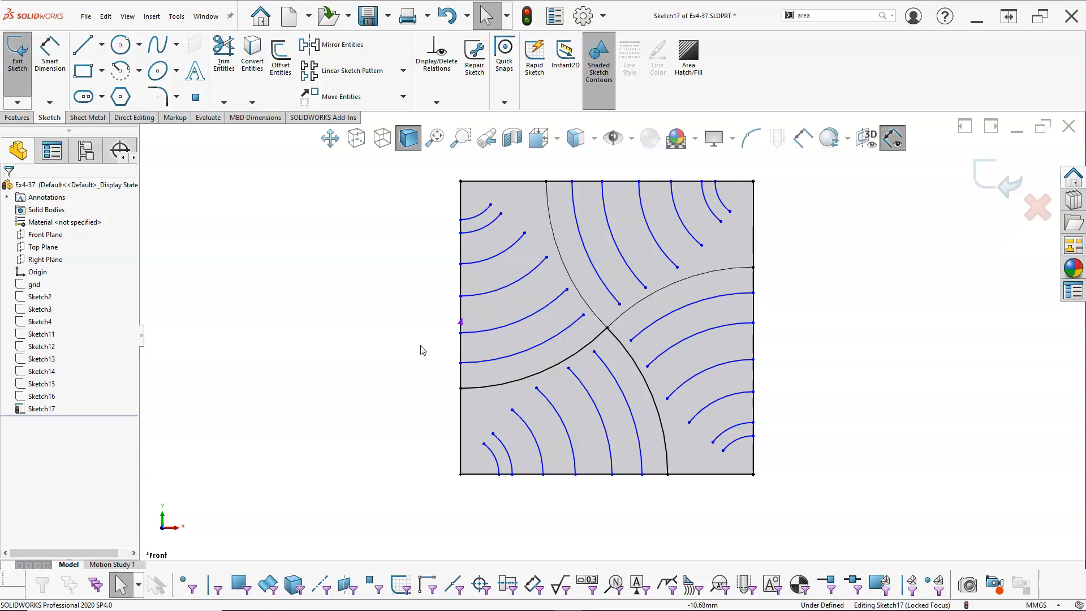
Make the upper endpoints of the three largest inner arcs coincident with the patterned arc running from the square's centre to its left edge.
scroll(594, 380, "down", 2)
left_click(600, 336)
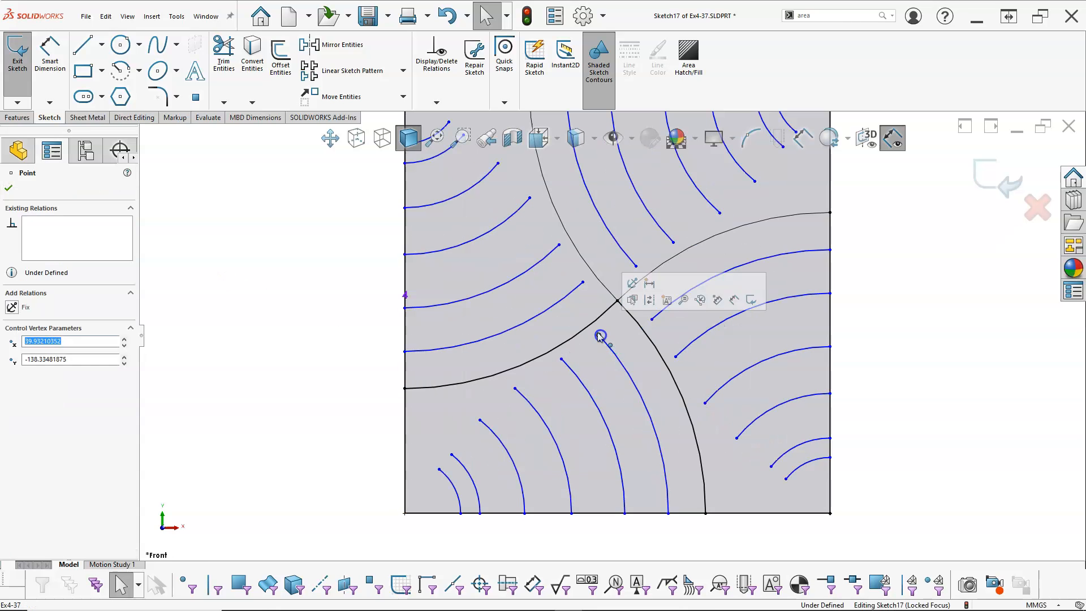
left_click(590, 321, "ctrl")
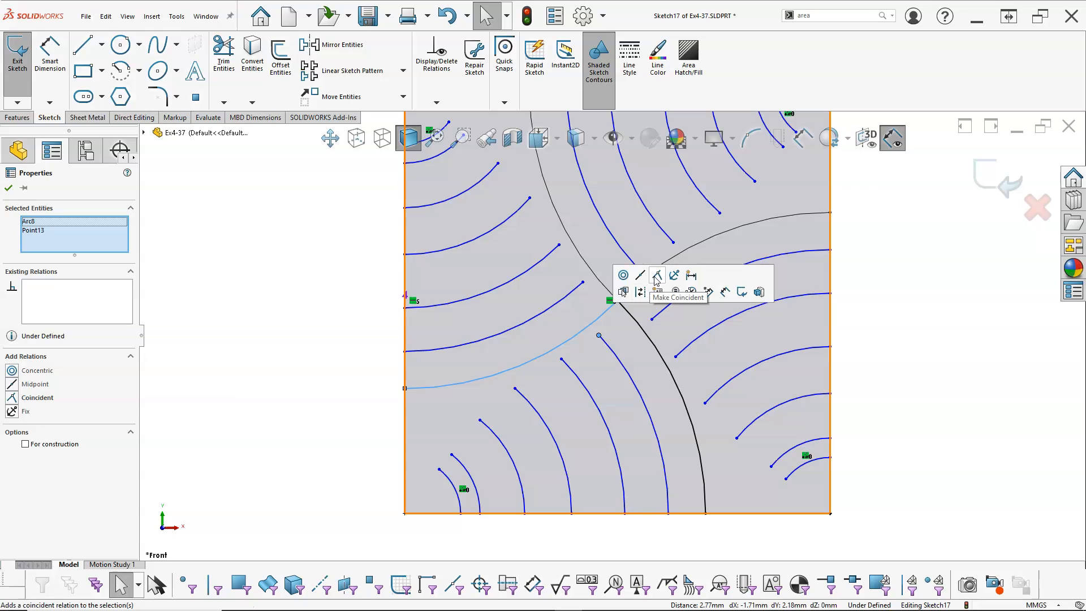
left_click(657, 275)
left_click(563, 359)
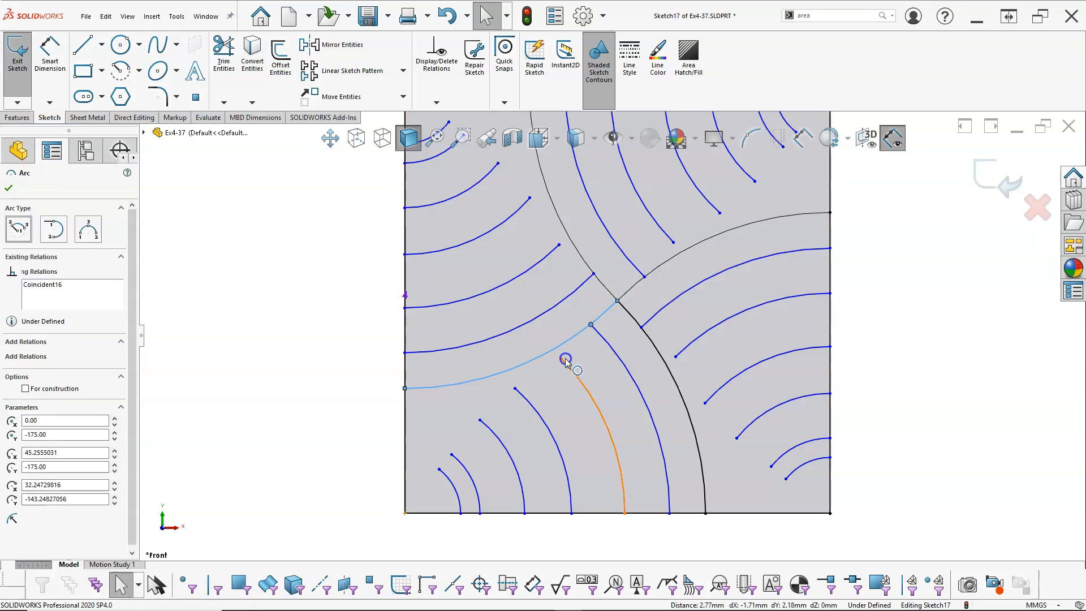
left_click(557, 349, "ctrl")
left_click(640, 327, "ctrl")
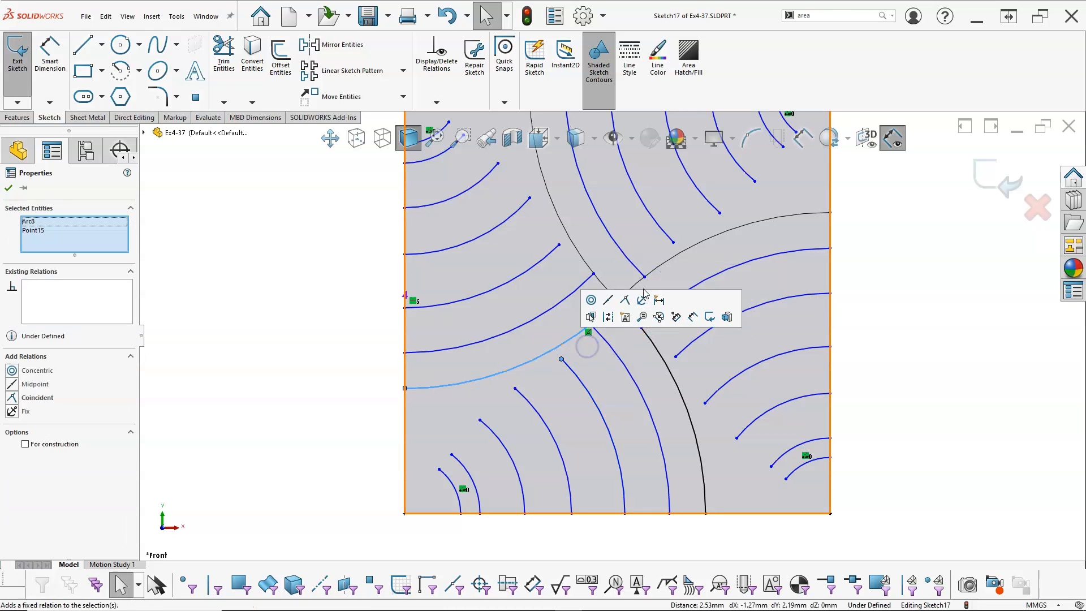
left_click(625, 299)
left_click(515, 389)
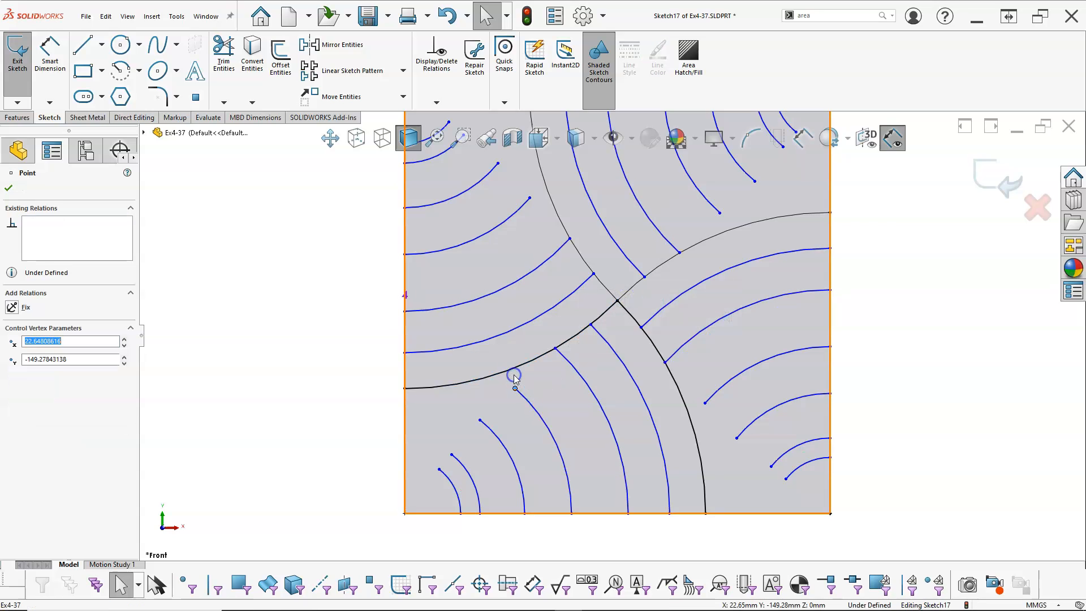
left_click(511, 371, "ctrl")
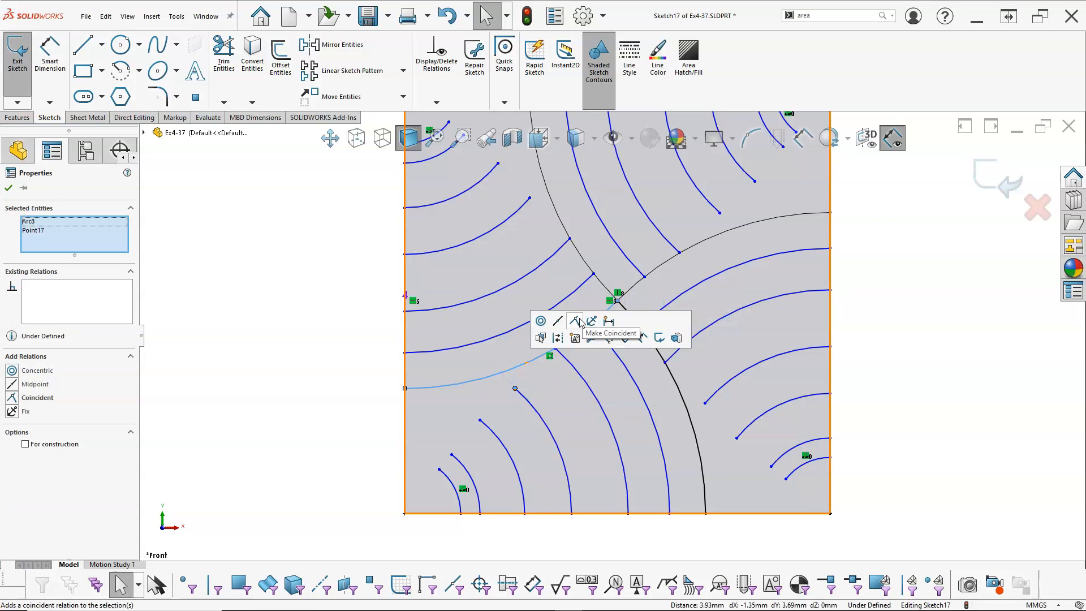
left_click(575, 321)
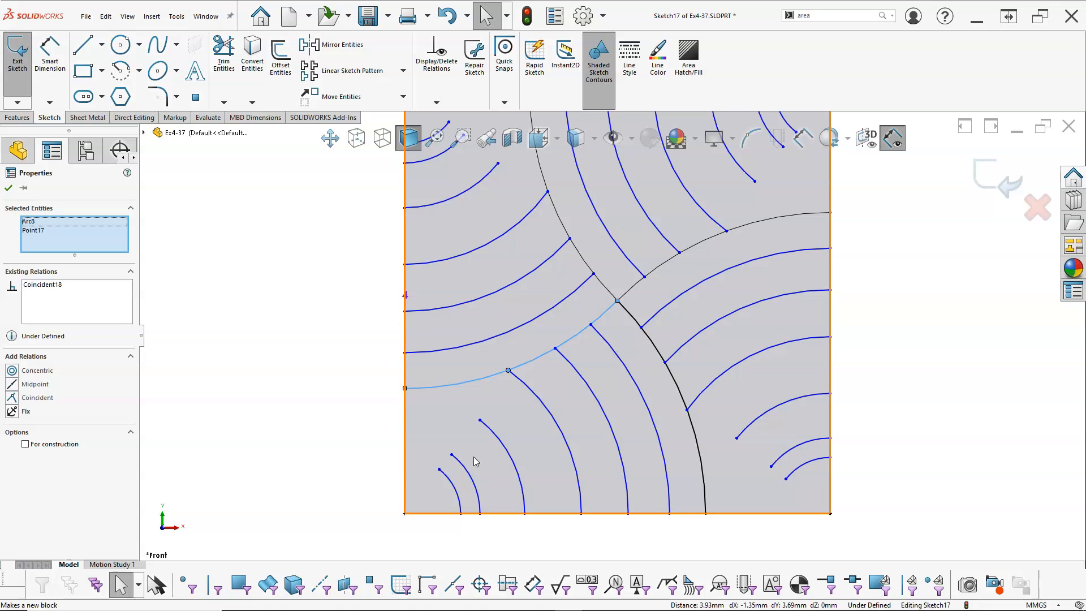
Dimension the distance between the bottom endpoints of the outermost arc and its neighbour as 10 mm.
scroll(387, 442, "up", 3)
scroll(557, 413, "down", 3)
right_click(382, 323)
left_click(492, 302)
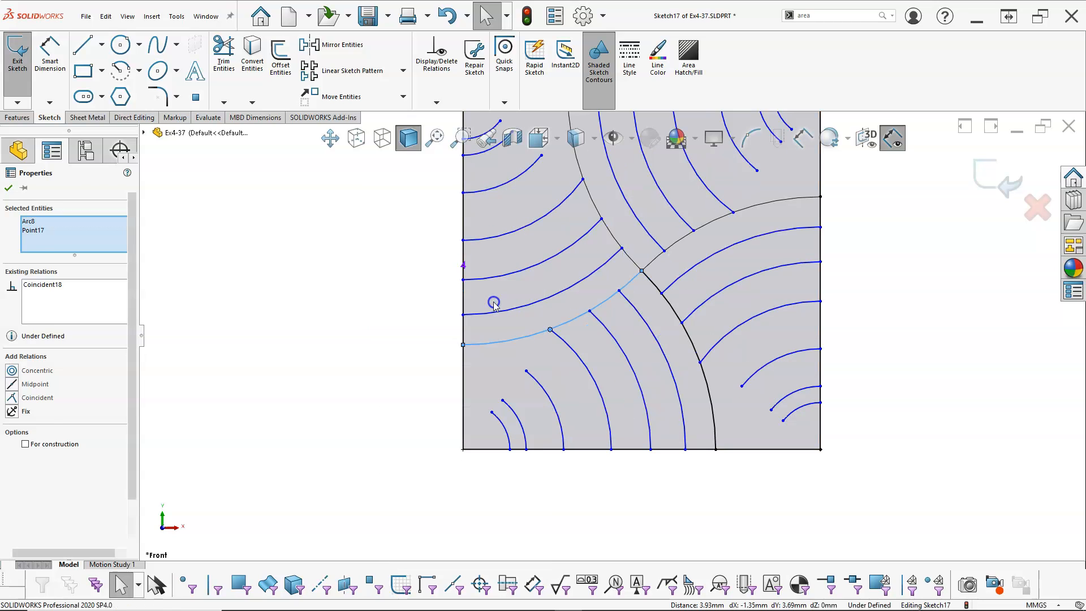
left_click(716, 450)
left_click(685, 449)
left_click(756, 496)
type("10")
key("Return")
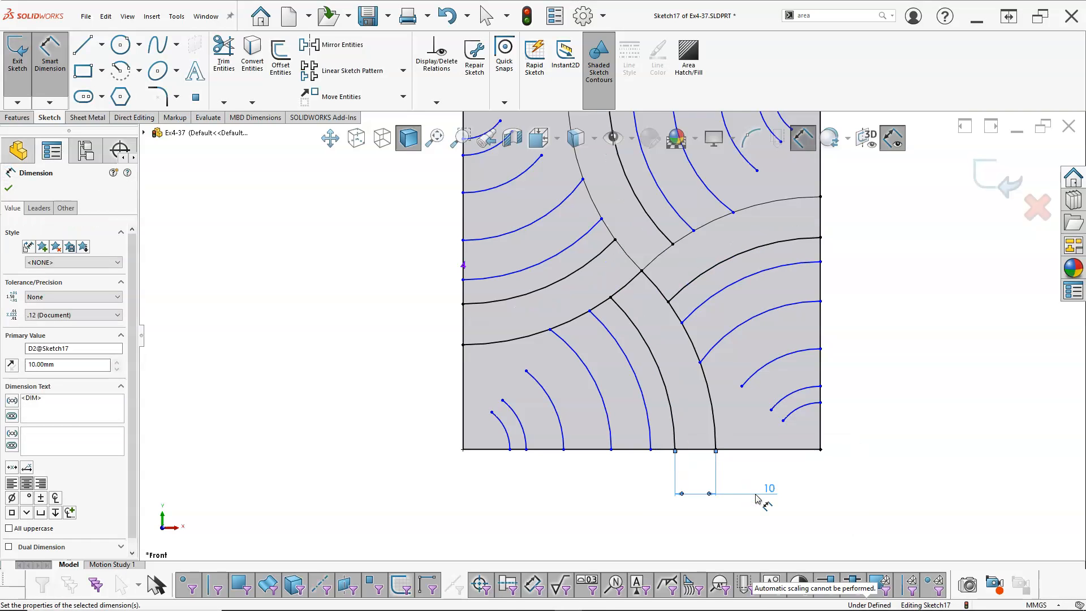
Dimension the spacing between the second- and third-largest concentric arcs in the lower-left corner as 10 mm.
left_click(669, 403)
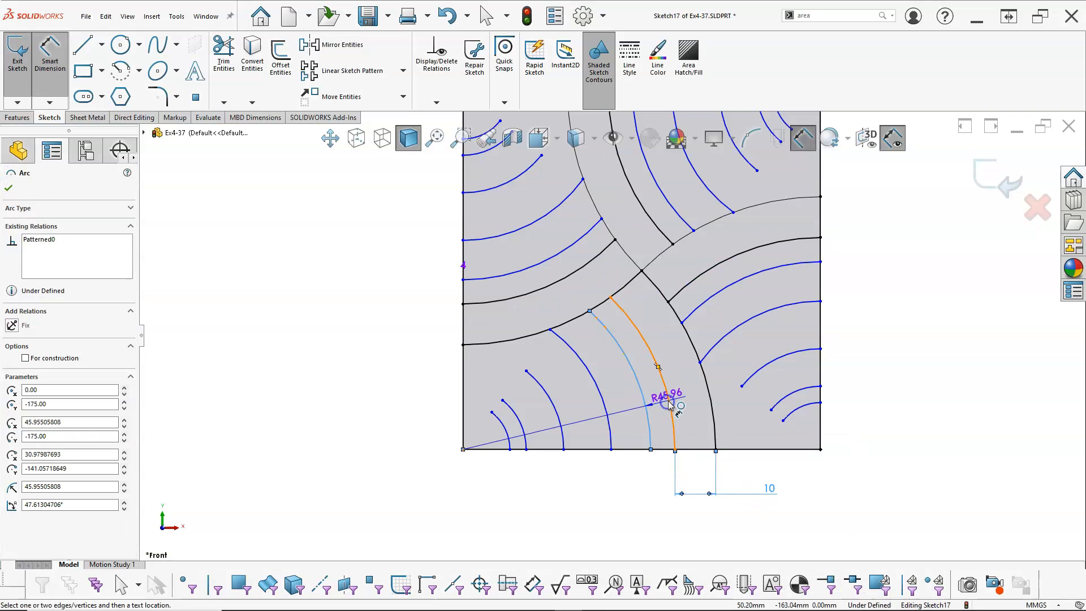
left_click(670, 402)
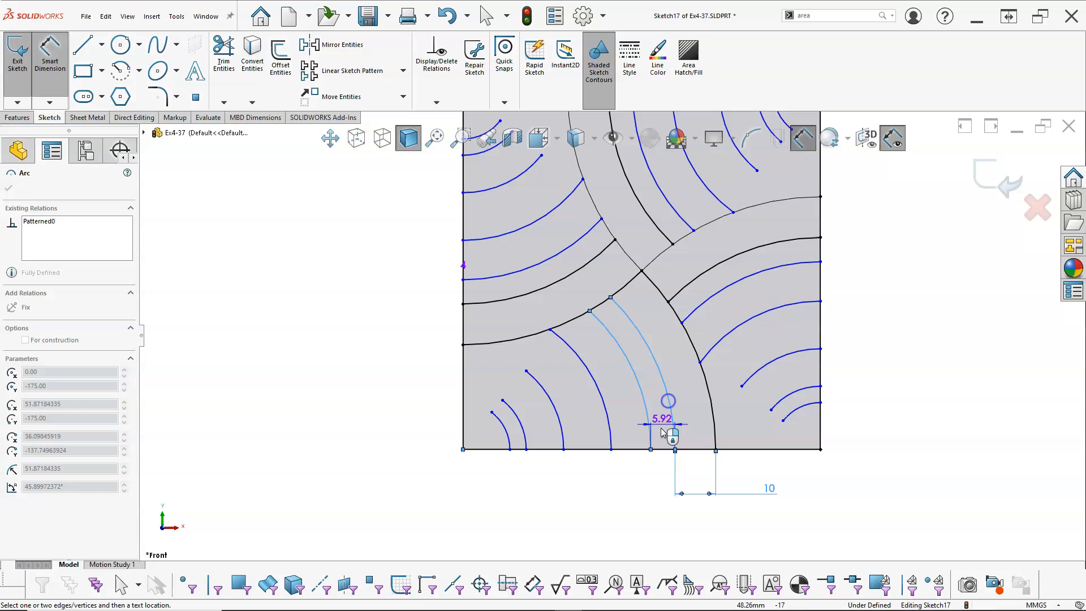
left_click(655, 399)
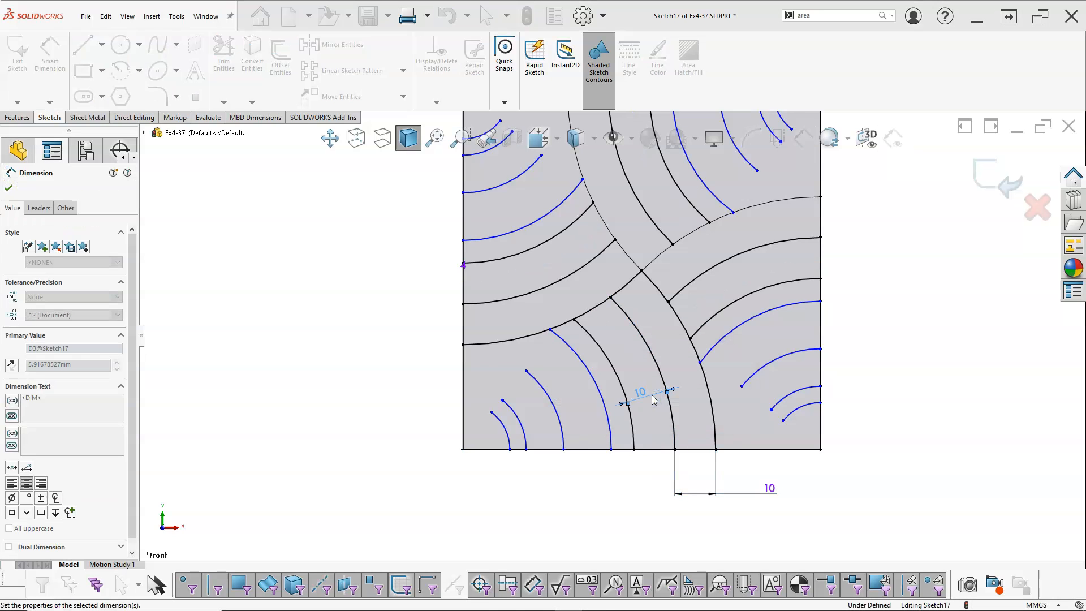
type("10")
key("Return")
Dimension the distance between the bottom endpoints of the third- and fourth-largest arcs as 10 mm.
left_click(613, 450)
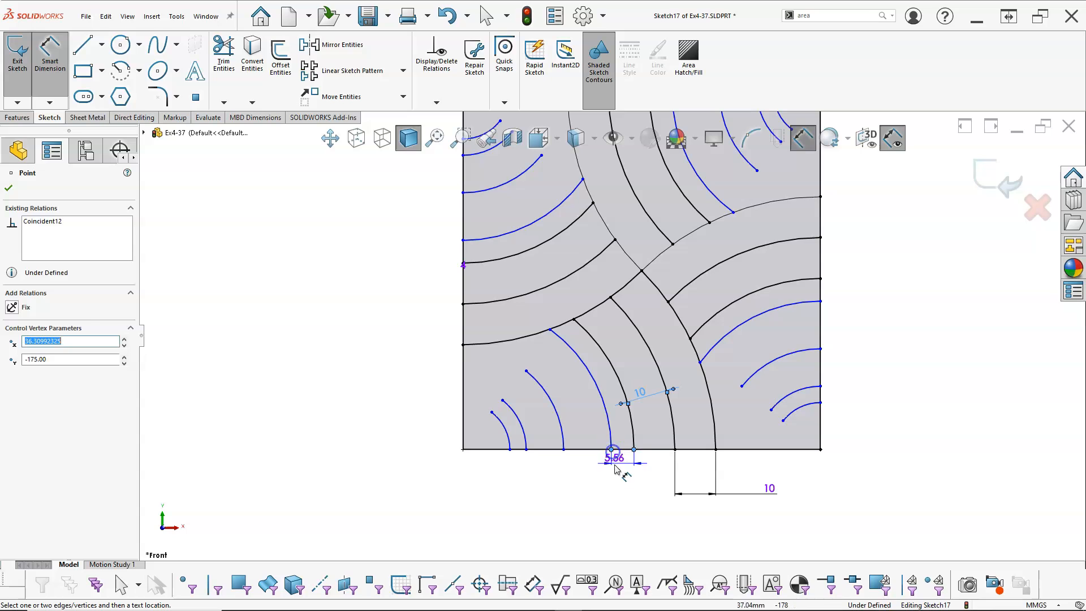
left_click(623, 490)
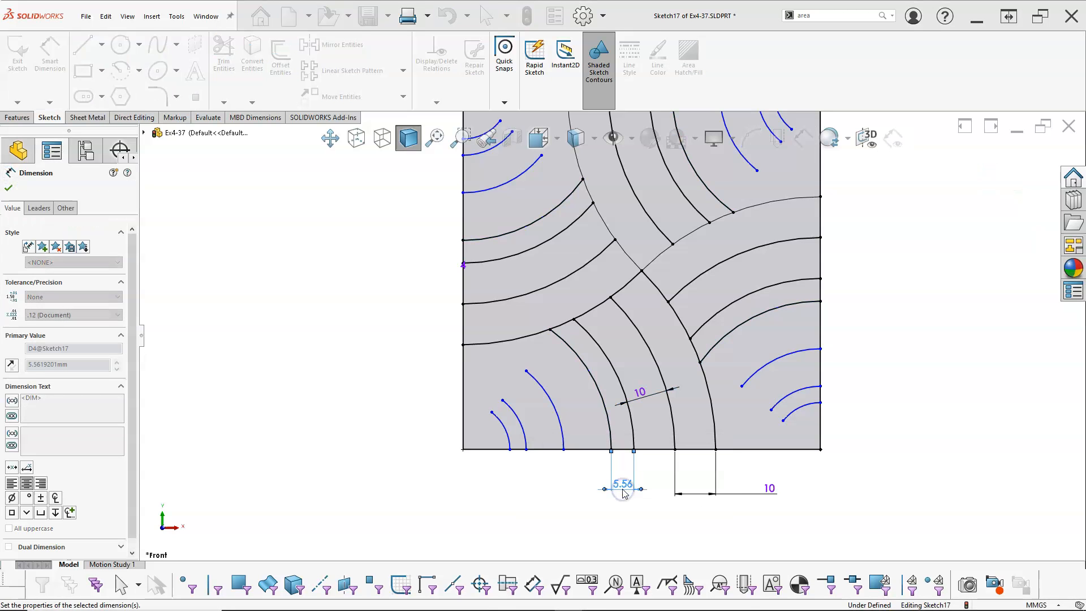
type("10")
key("Return")
Dimension the distance between the bottom endpoints of the fourth- and fifth-largest arcs as 10 mm.
left_click(593, 451)
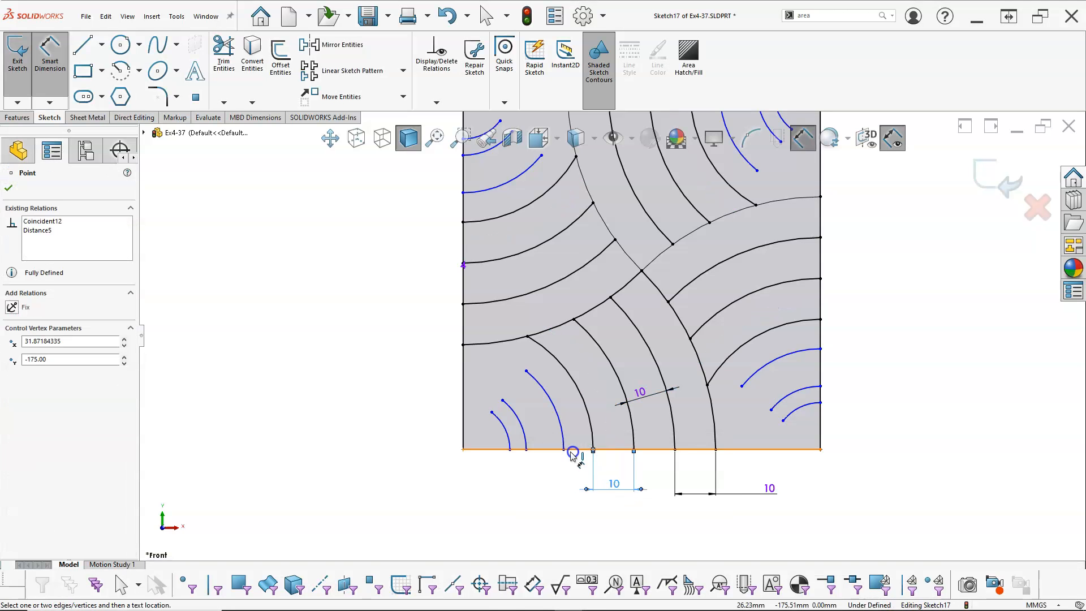
left_click(563, 450)
left_click(577, 482)
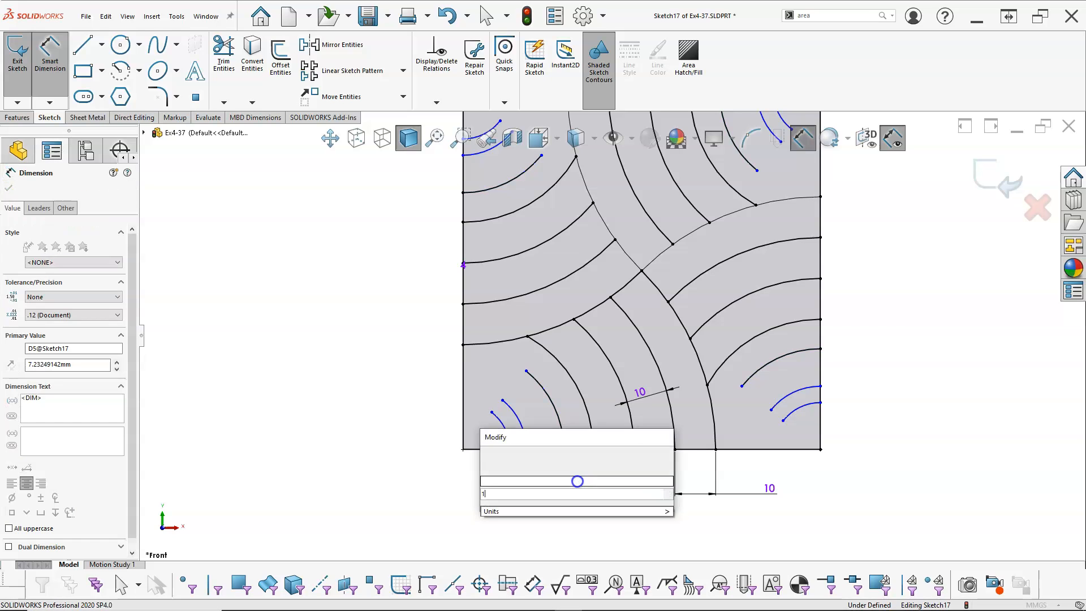
type("10")
key("Return")
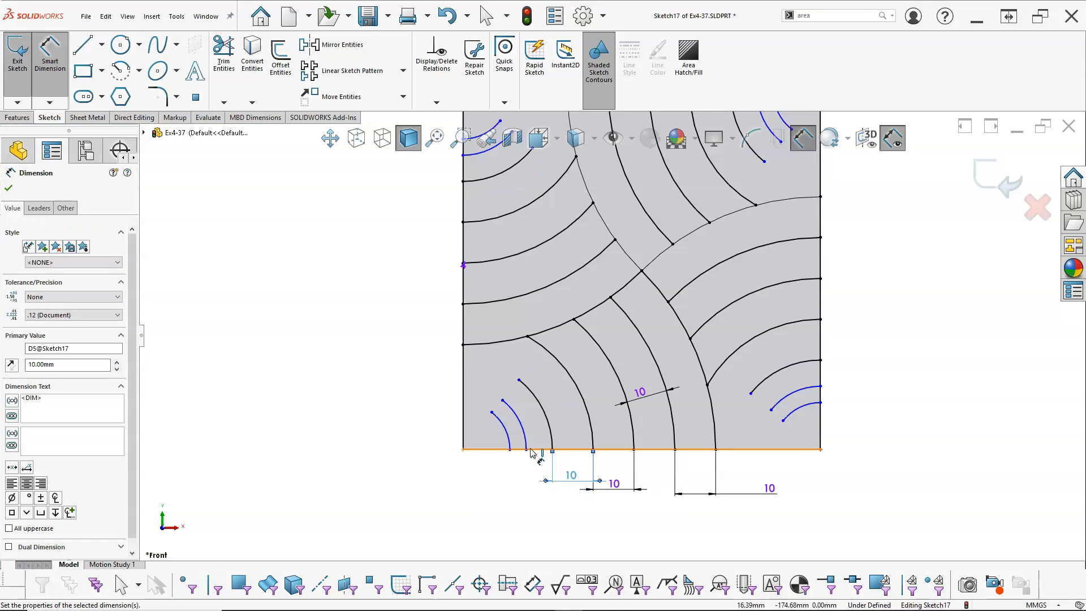
Dimension the distance between the bottom endpoints of the fifth- and sixth-largest arcs as 10 mm.
left_click(552, 450)
left_click(526, 450)
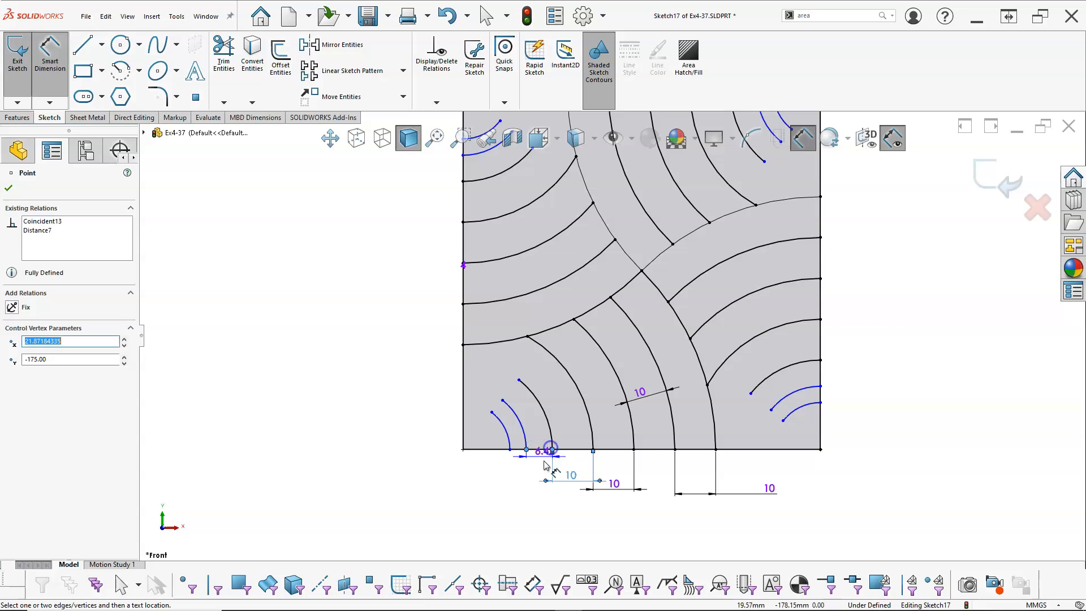
left_click(541, 474)
type("10")
key("Return")
Dimension the distance between the bottom endpoints of the two smallest arcs as 10 mm and end dimensioning.
scroll(498, 478, "down", 5)
scroll(603, 326, "down", 1)
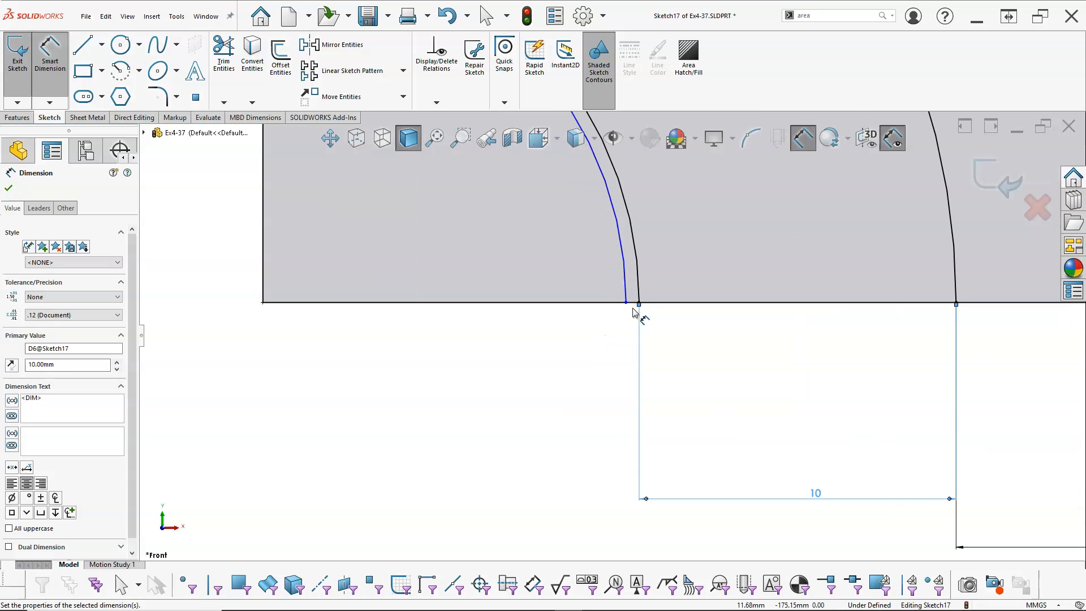
left_click(626, 303)
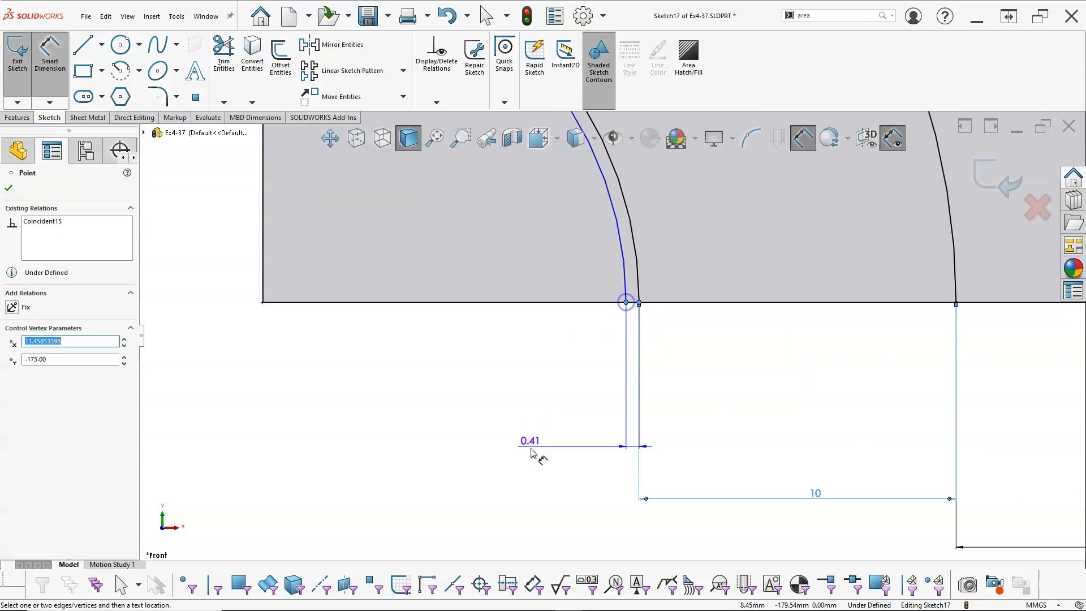
left_click(528, 463)
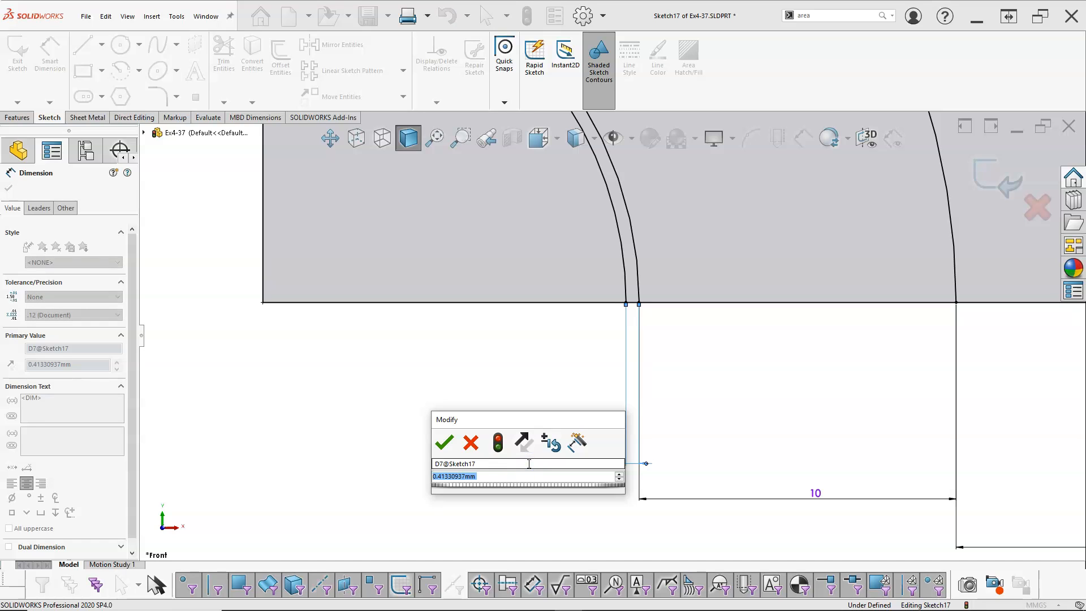
type("10")
key("Return")
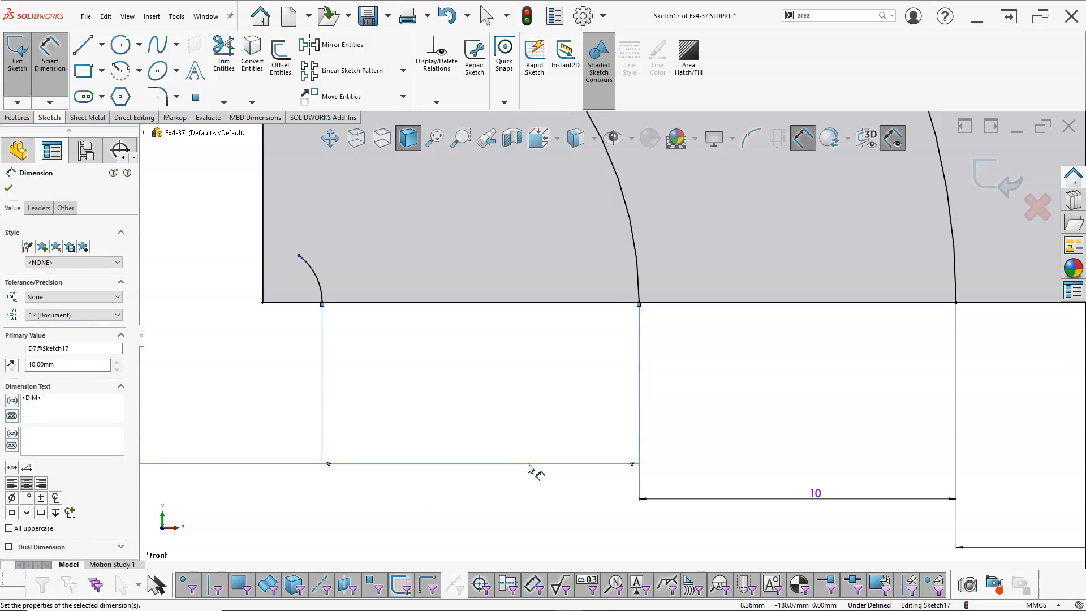
scroll(537, 447, "up", 4)
right_click(560, 337)
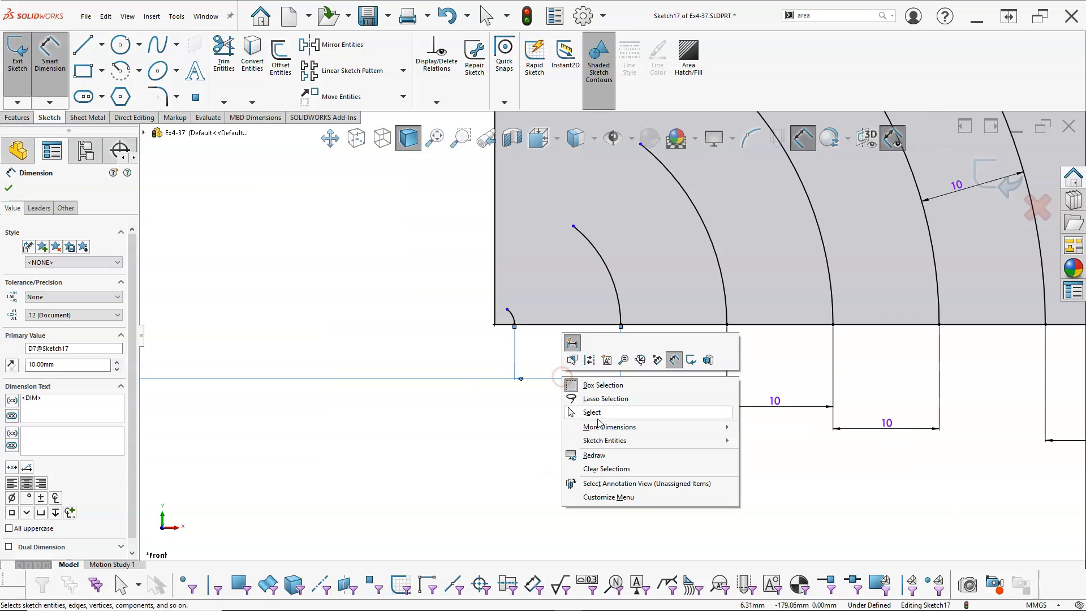
left_click(597, 419)
key("Escape")
Extend the three smallest arcs by moving their free upper endpoints onto the square's left edge, making them coincident with it.
scroll(594, 417, "up", 6)
mouse_move(331, 355)
left_mouse_down()
mouse_move(598, 360)
mouse_move(492, 347)
mouse_move(538, 294)
left_mouse_up()
scroll(588, 354, "down", 4)
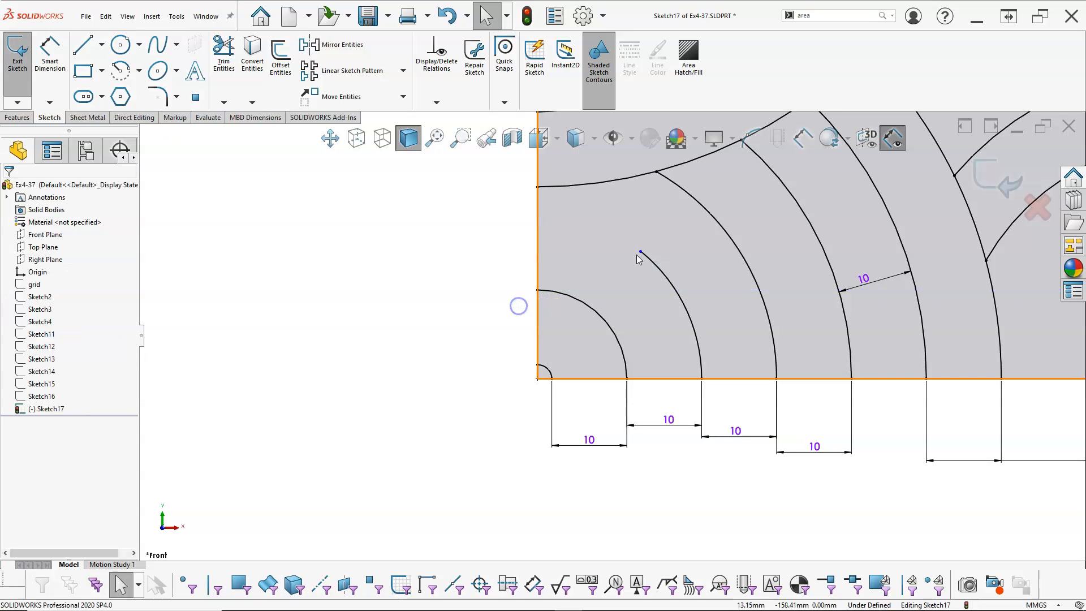
left_click_drag(640, 255, 545, 215)
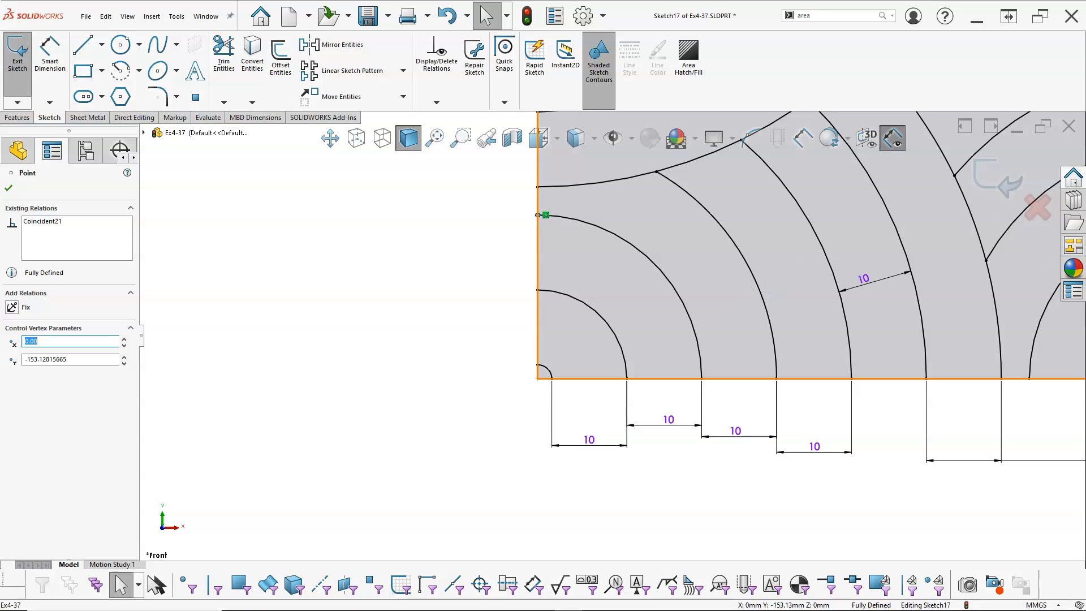
Exit the finished concentric arc sketch and keep its changes.
scroll(691, 287, "up", 9)
scroll(690, 286, "down", 4)
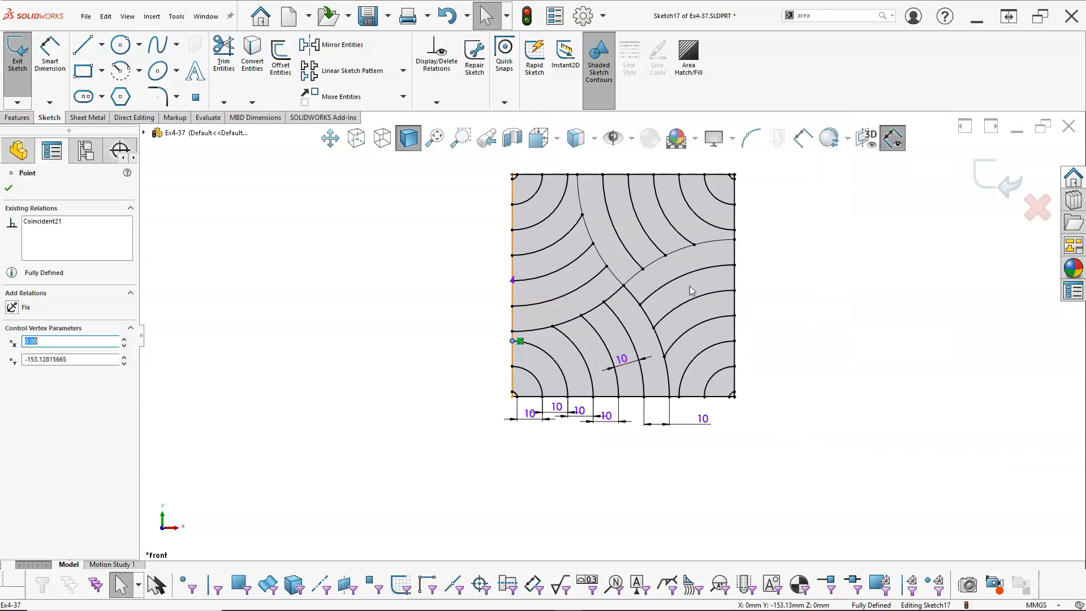
key("f")
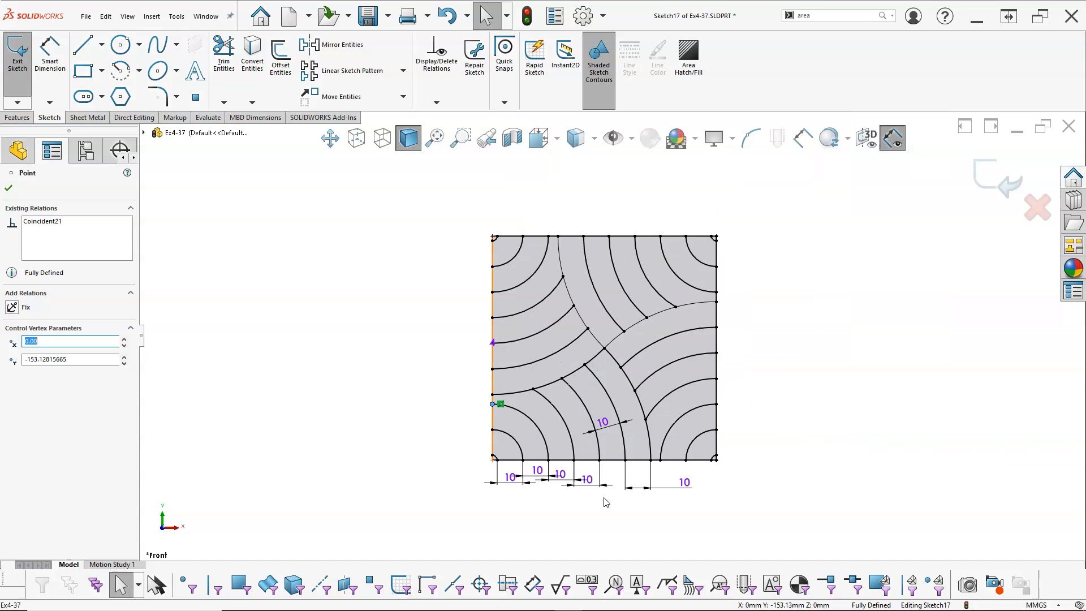
left_click(984, 180)
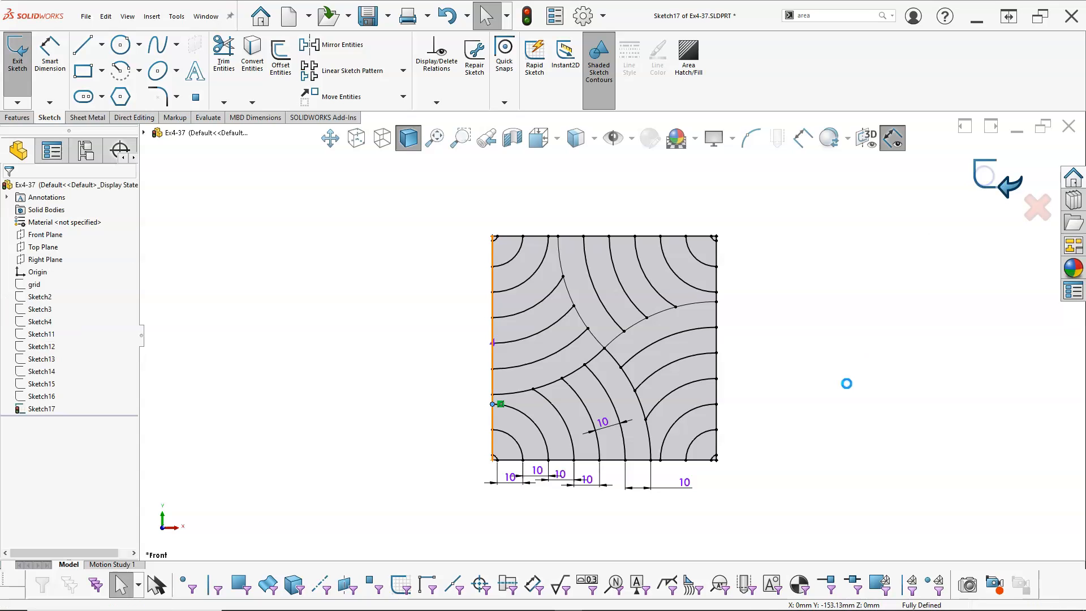
left_click(848, 385)
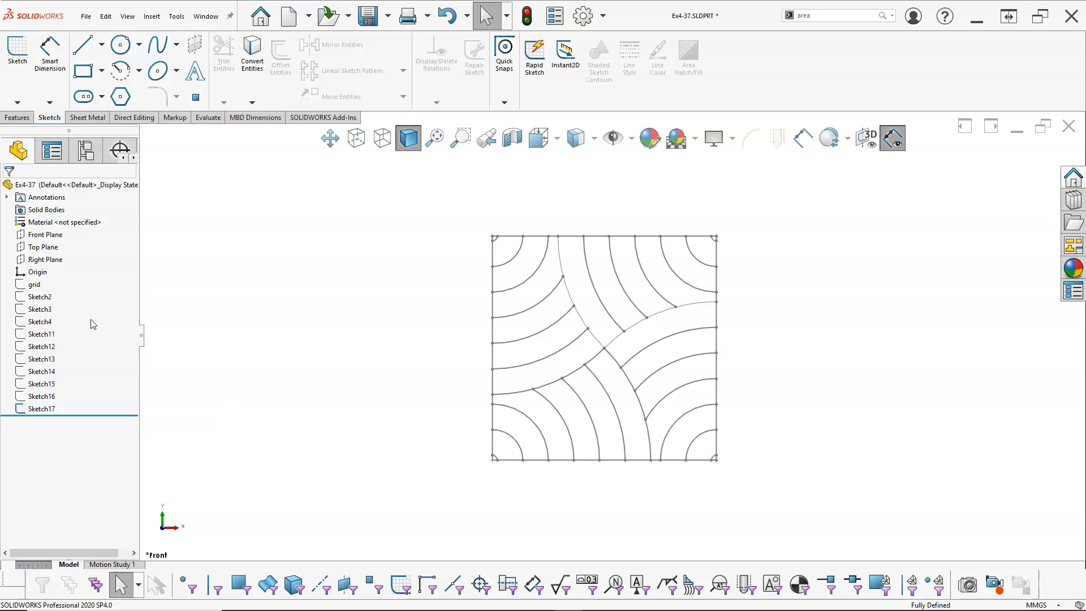
left_click(45, 299)
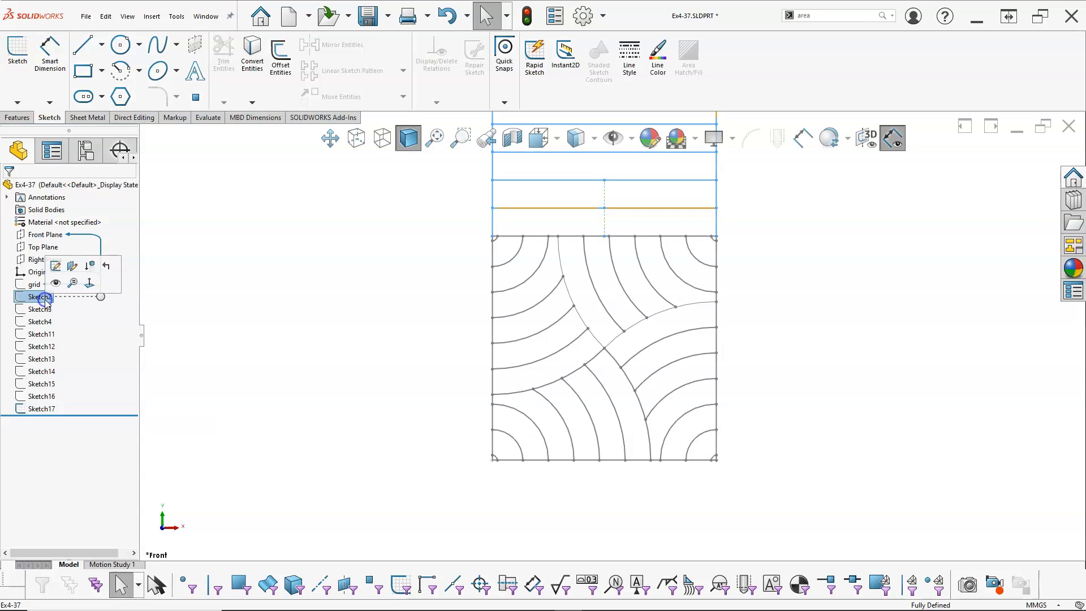
left_click(47, 409, "shift")
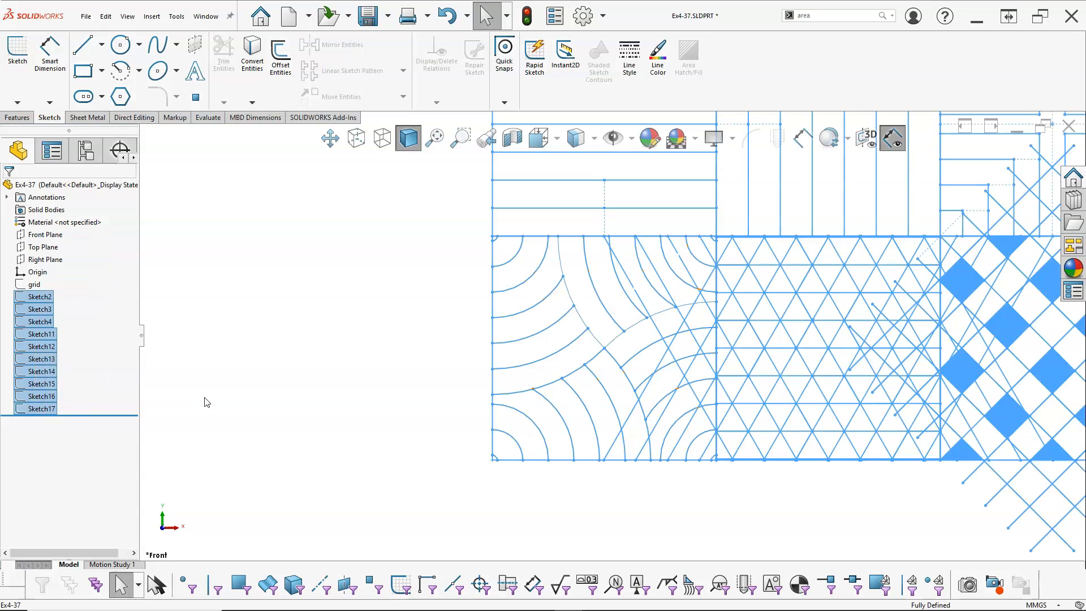
left_click(232, 396)
Show the sketches Sketch2 through Sketch16 together with the grid sketch.
left_click(34, 399)
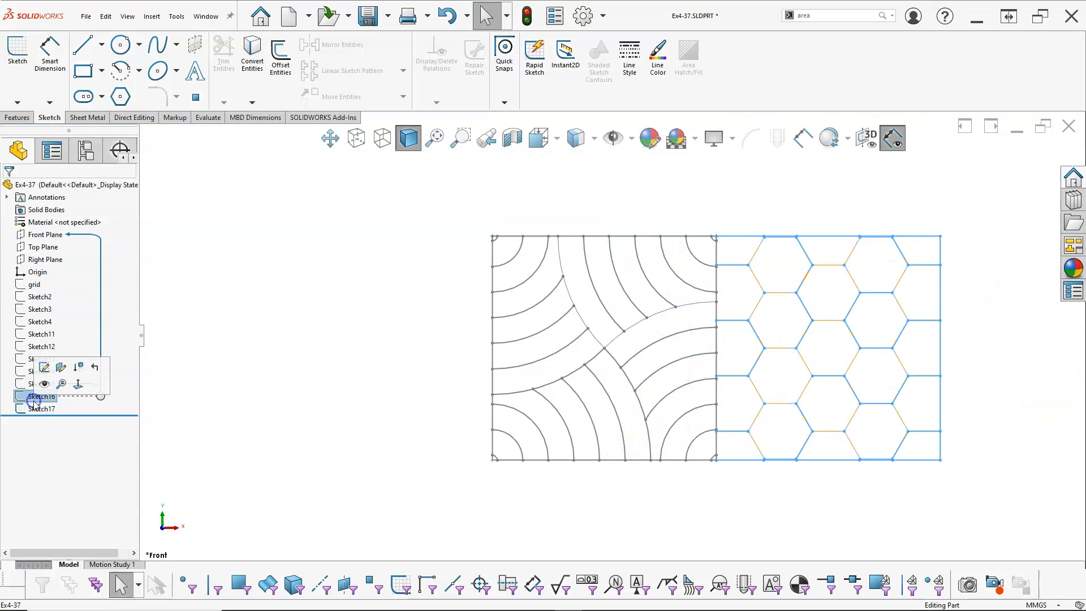
left_click(38, 297, "shift")
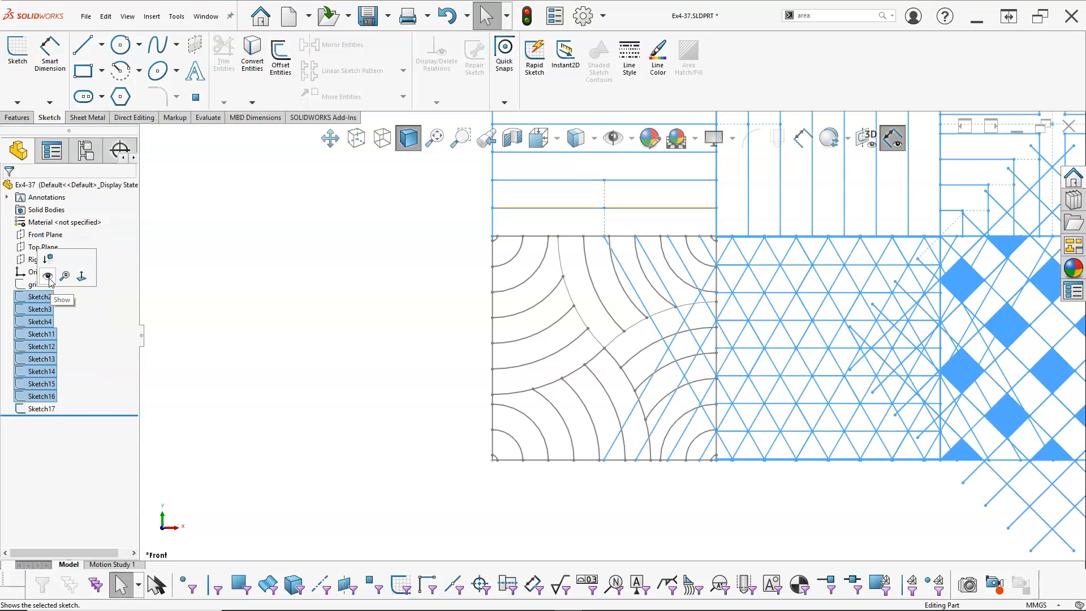
left_click(214, 354)
left_click(36, 288)
left_click(46, 275)
left_click(249, 334)
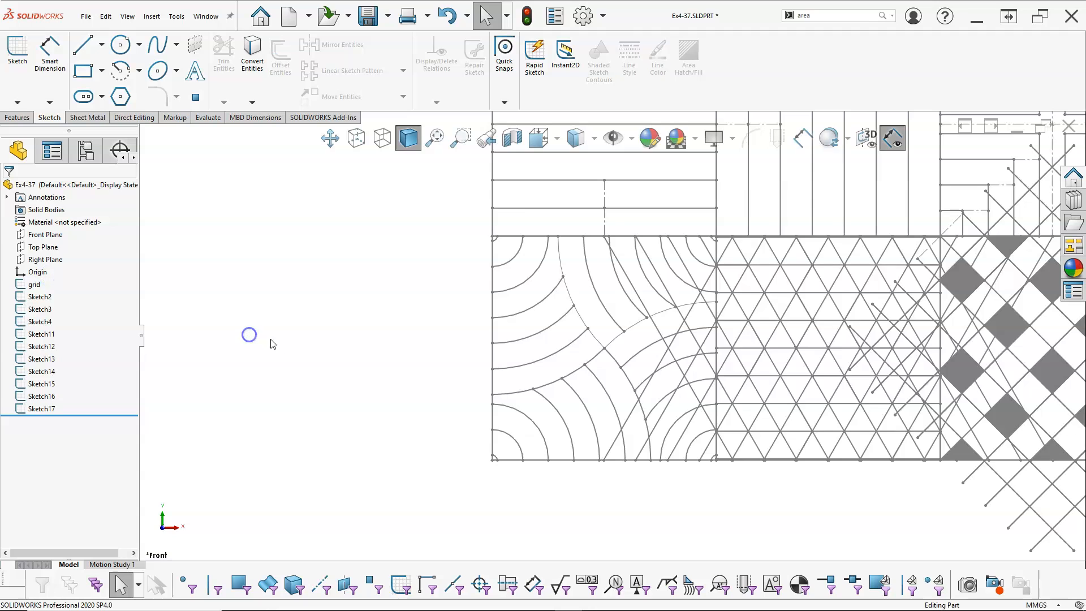
key("f")
scroll(679, 294, "down", 4)
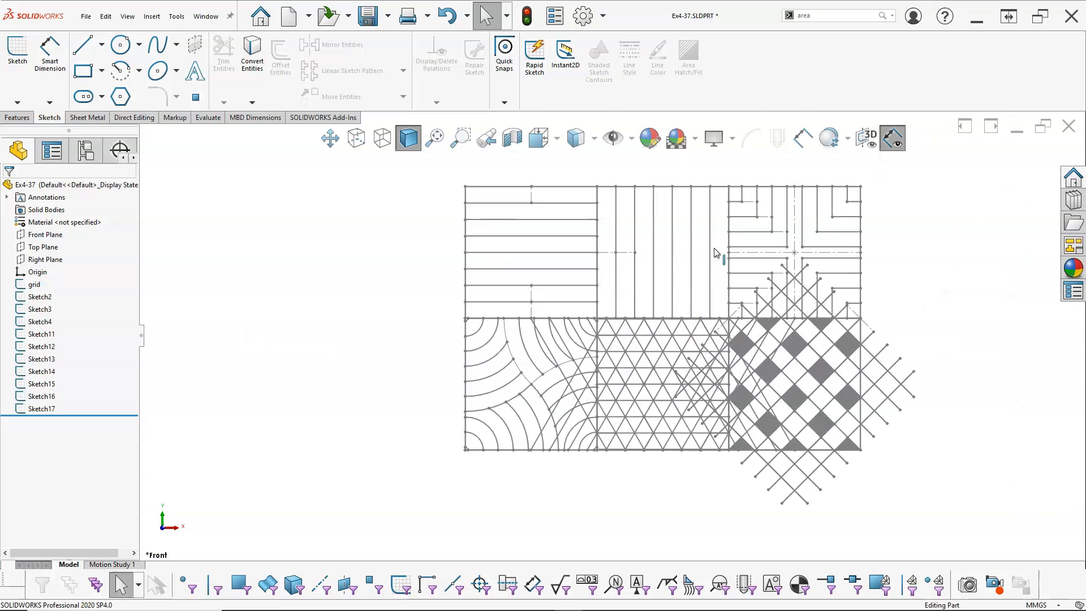
Hide Sketch15, the triangular line grid over the hexagon panel.
left_click(52, 387)
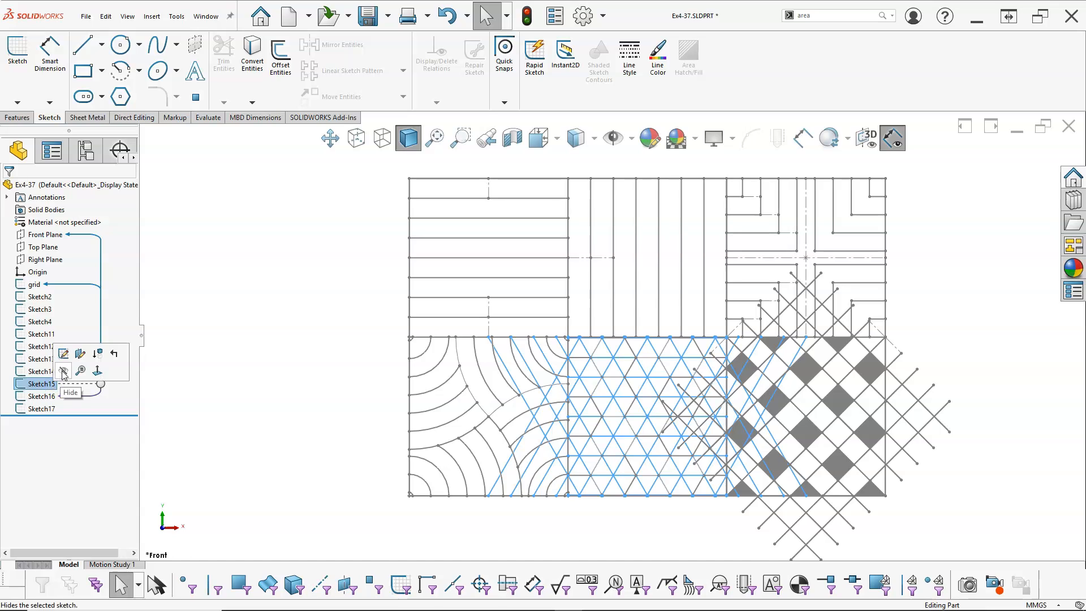
left_click(63, 370)
Try hiding Sketch13 of the diagonal lattice, and make it visible again.
right_click(45, 351)
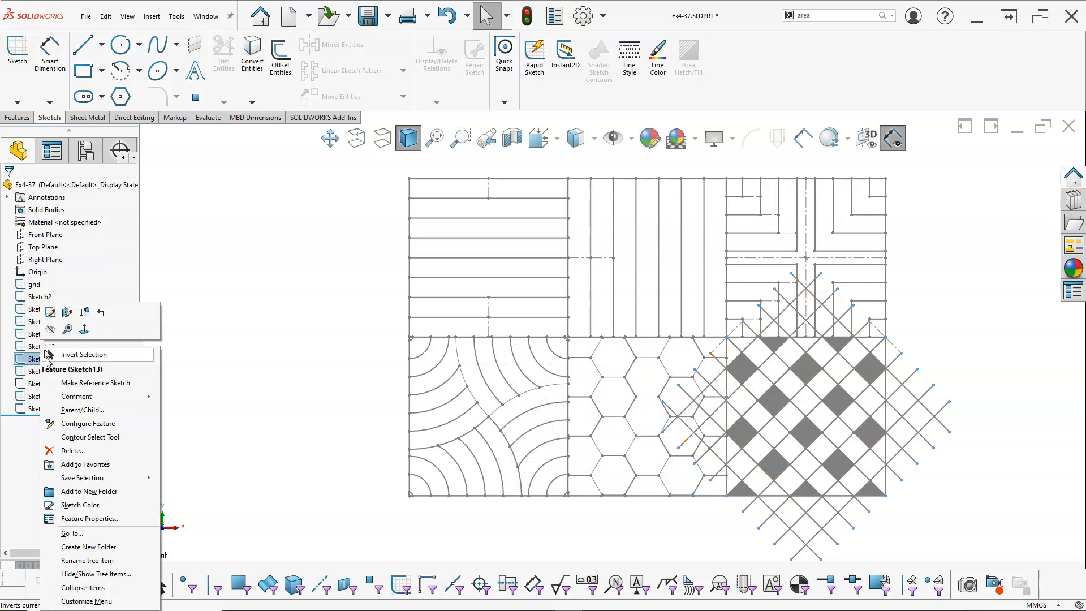
left_click(51, 331)
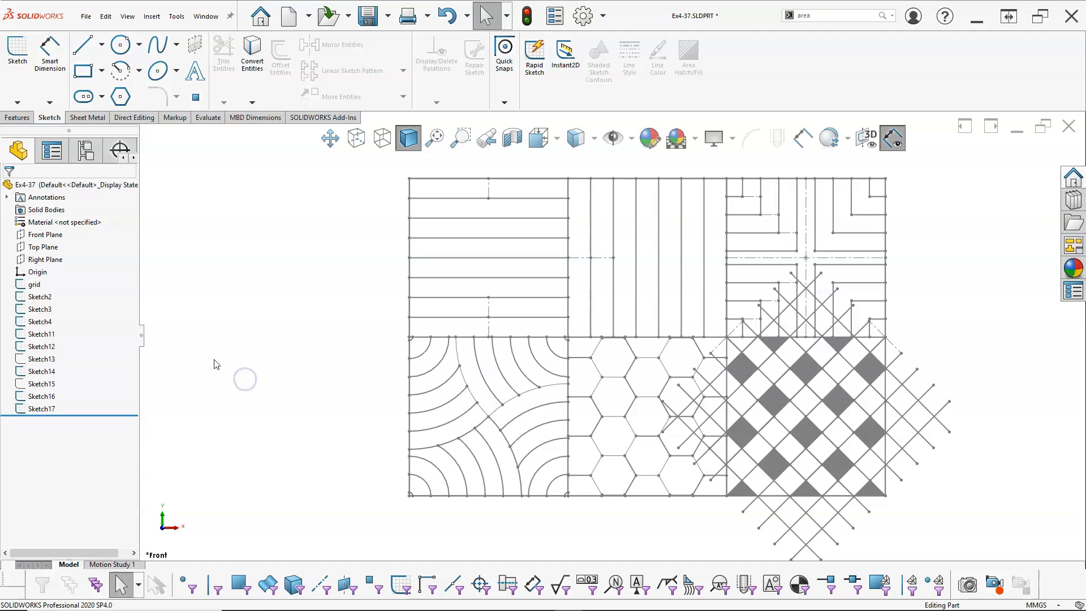
left_click(44, 358)
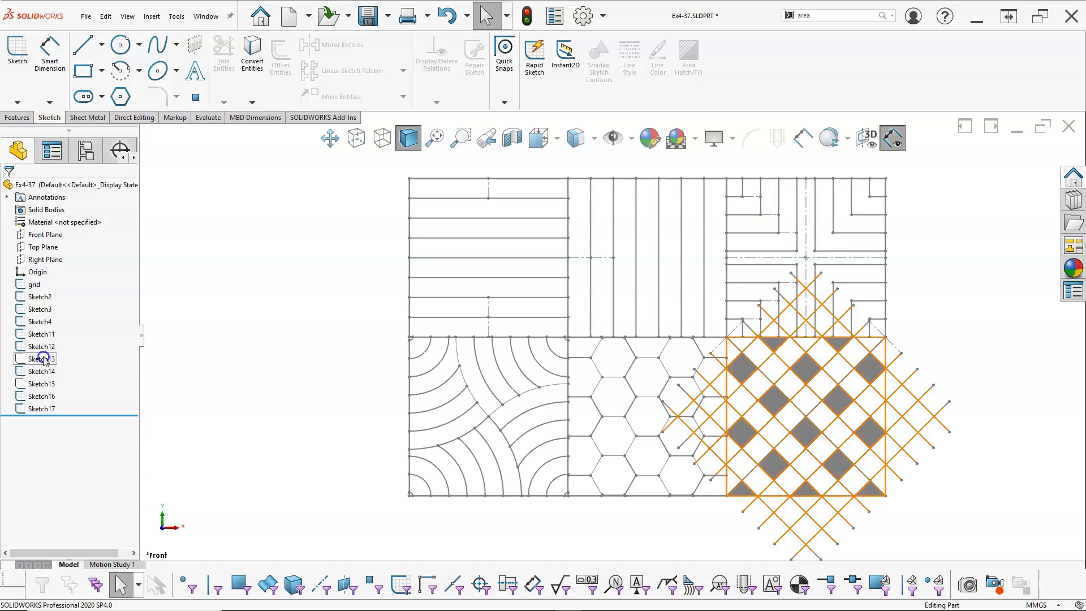
left_click(237, 363)
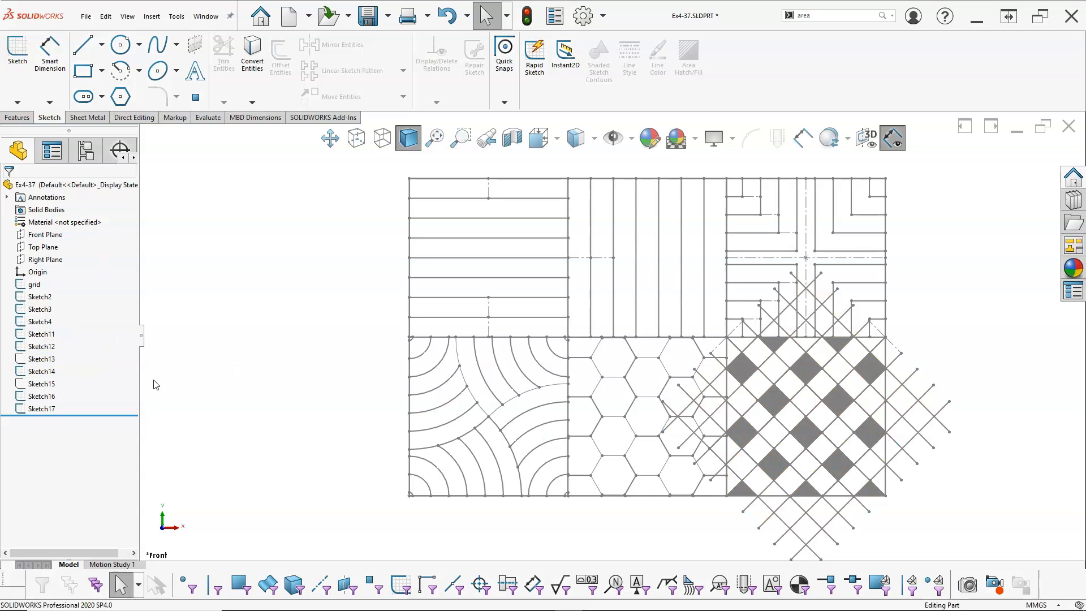
right_click(36, 362)
left_click(46, 331)
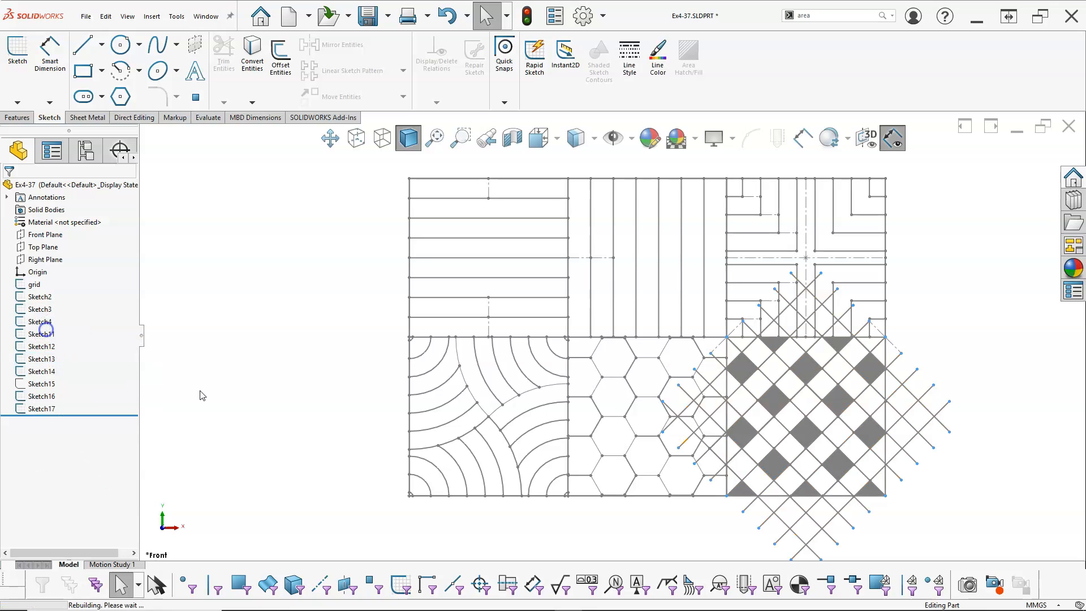
left_click(228, 396)
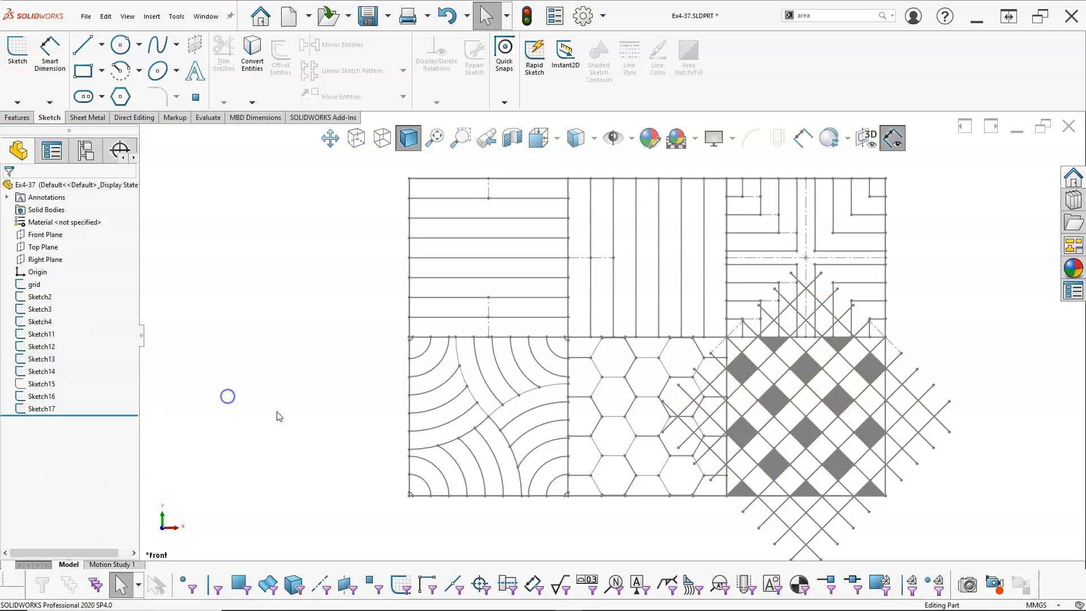
Hide the diagonal lattice sketches Sketch11, Sketch12 and Sketch13 that extend beyond the woven panel.
right_click(947, 432)
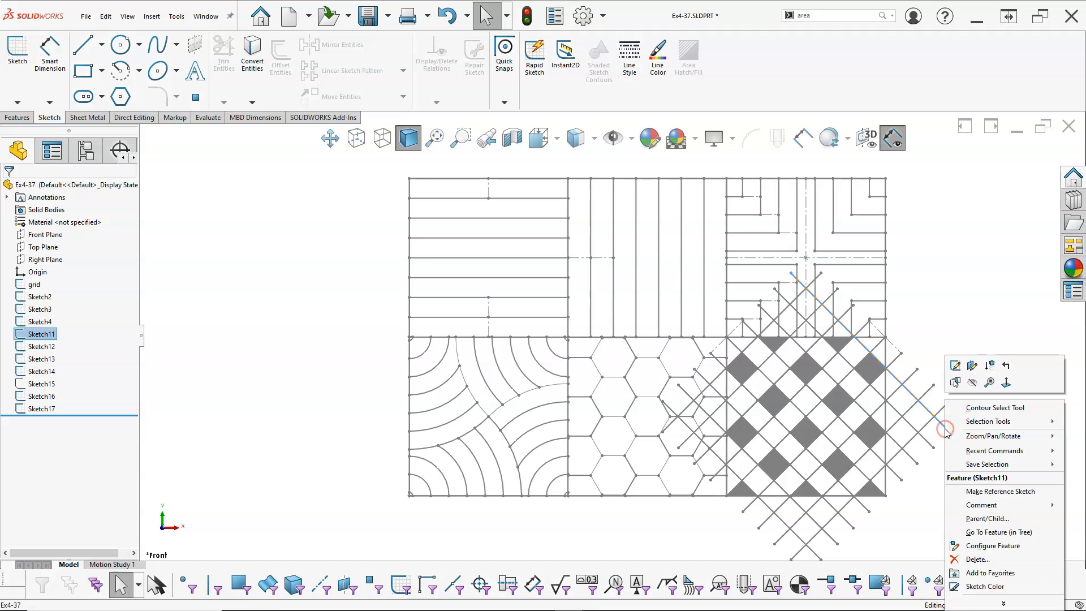
left_click(971, 383)
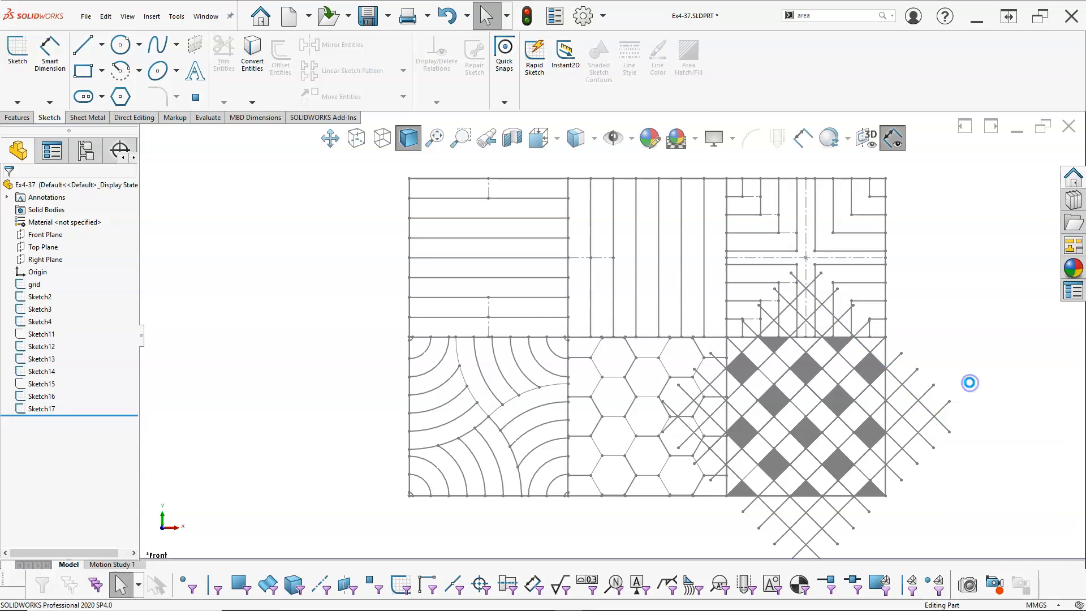
key("f")
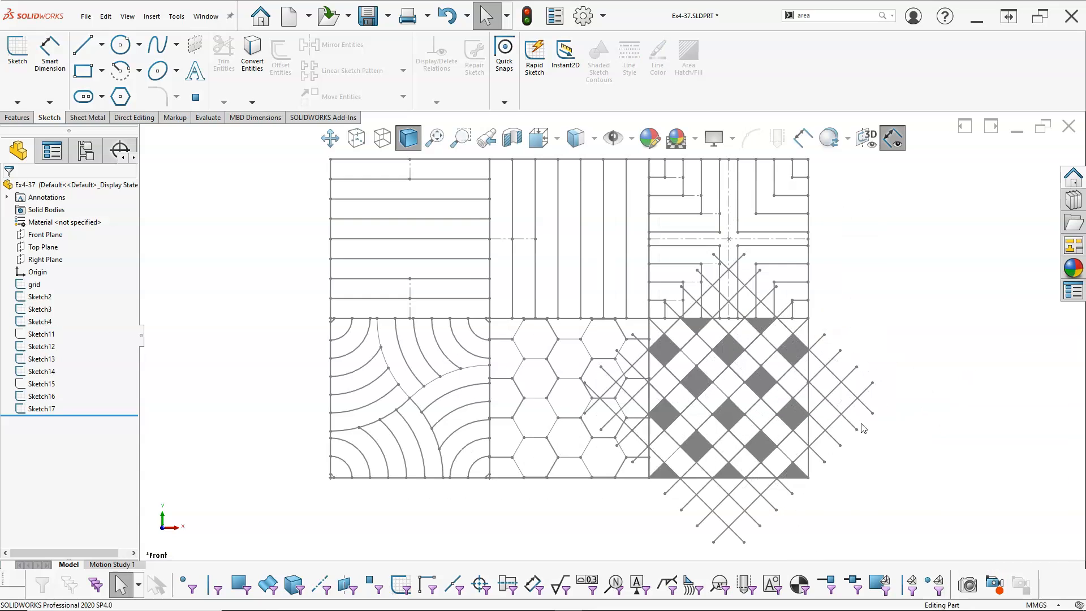
left_click(38, 348)
left_click(49, 328)
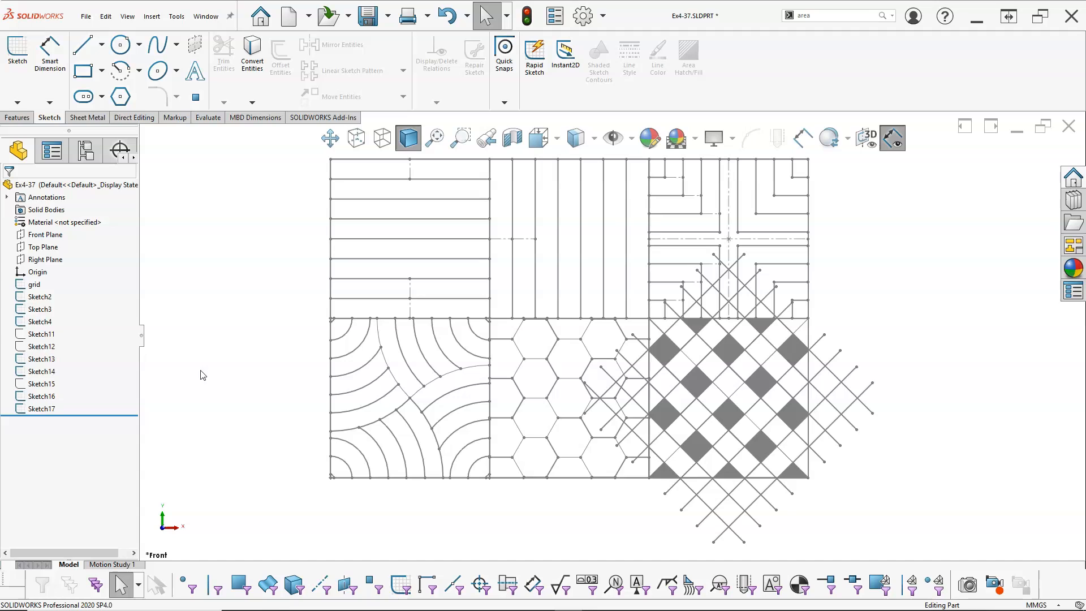
right_click(38, 364)
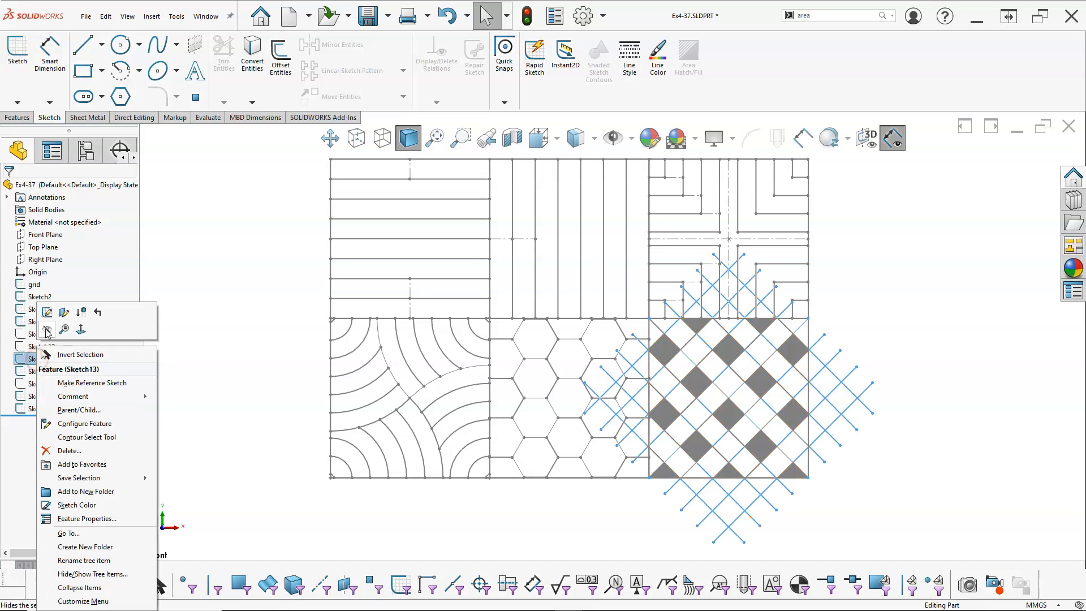
left_click(45, 329)
key("f")
scroll(685, 336, "down", 1)
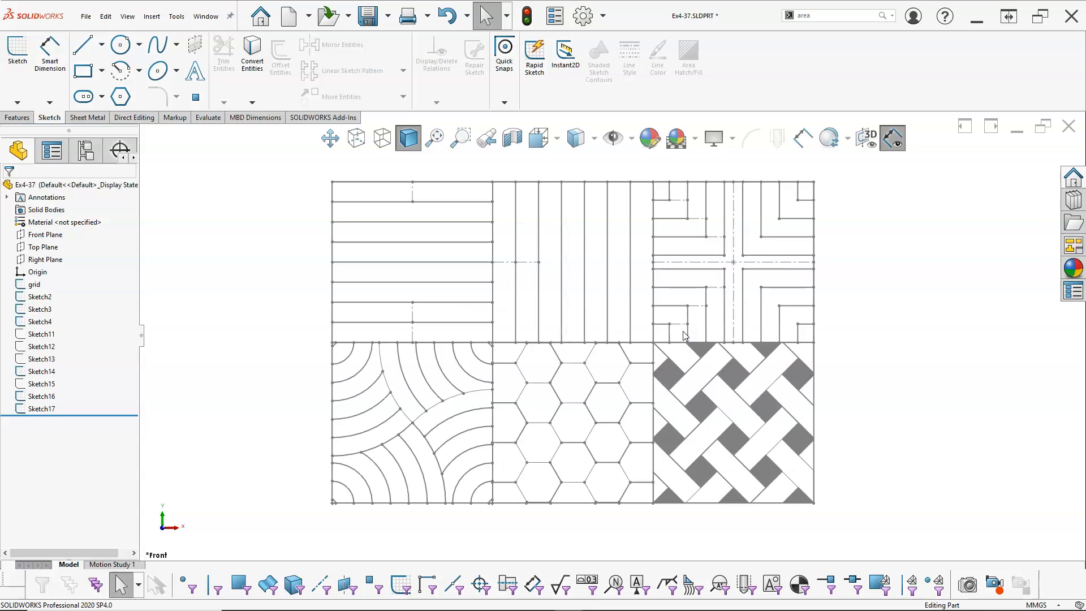